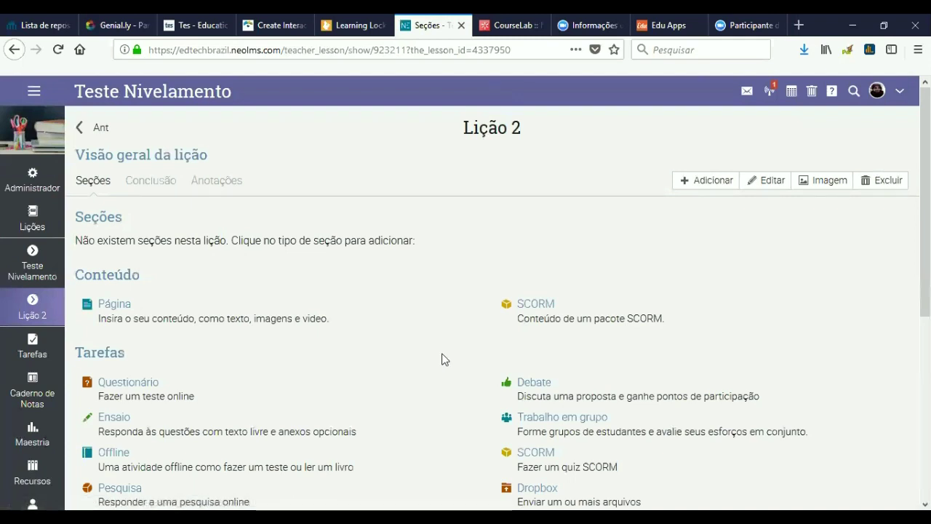
Step: Scroll the Lição 2 sections page down and back up to the top
scroll(292, 362, down, 1)
scroll(364, 427, up, 1)
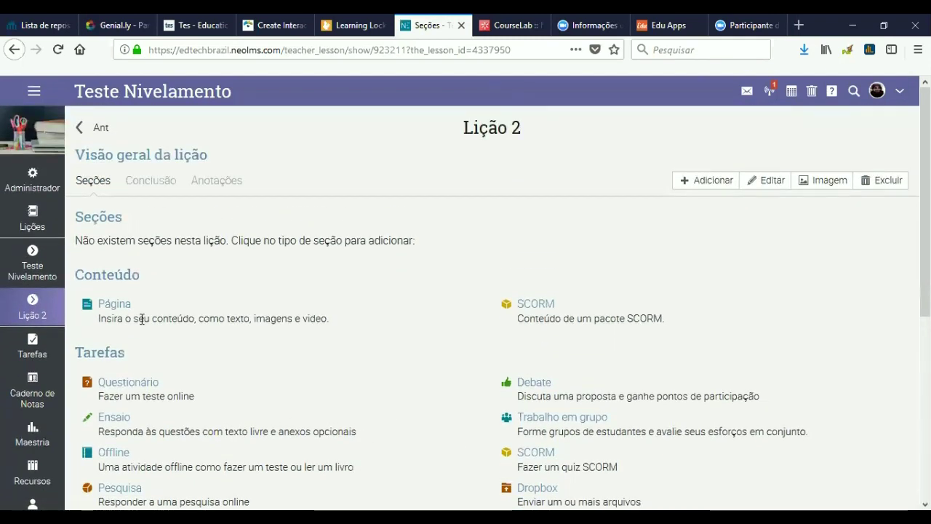
Step: Add a Página section to Lição 2 titled Conteúdo
click(403, 317)
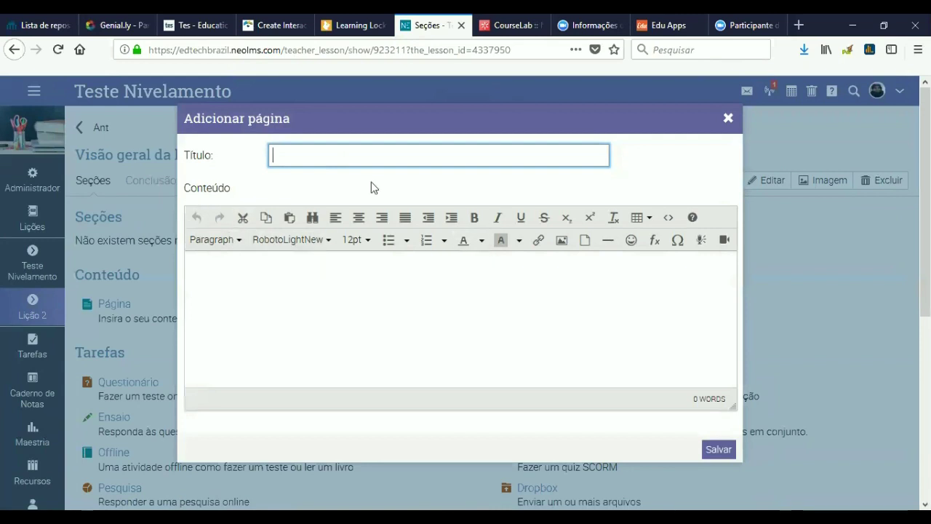
text(Conteúd)
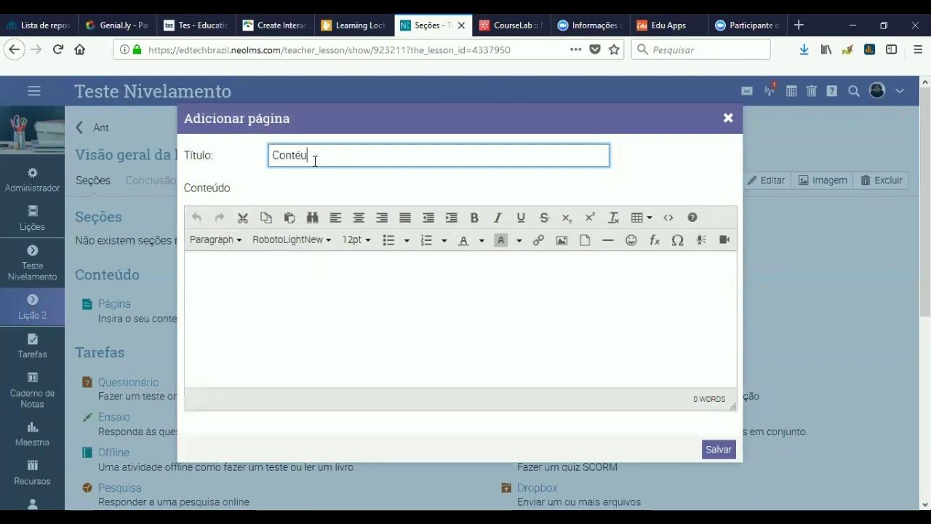
text(o)
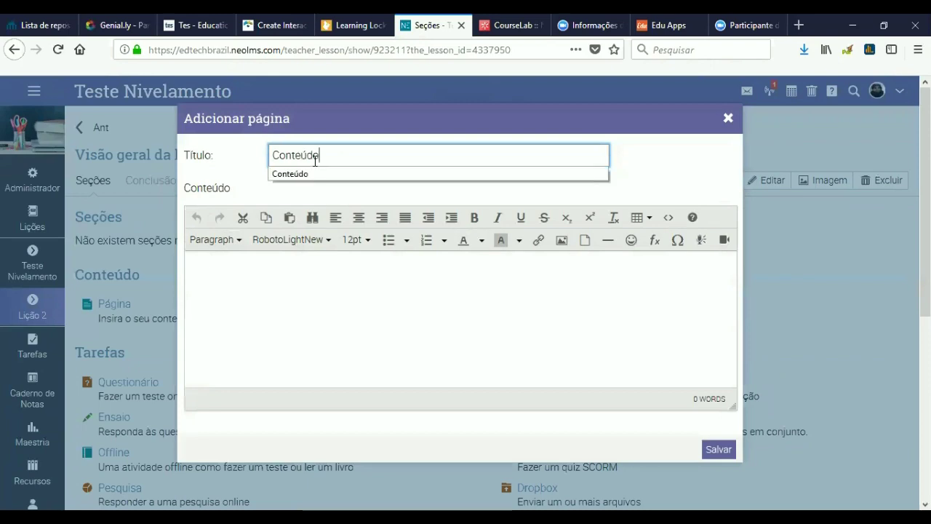
click(705, 324)
Step: Try recording an audio clip with the microphone, then discard it
click(701, 242)
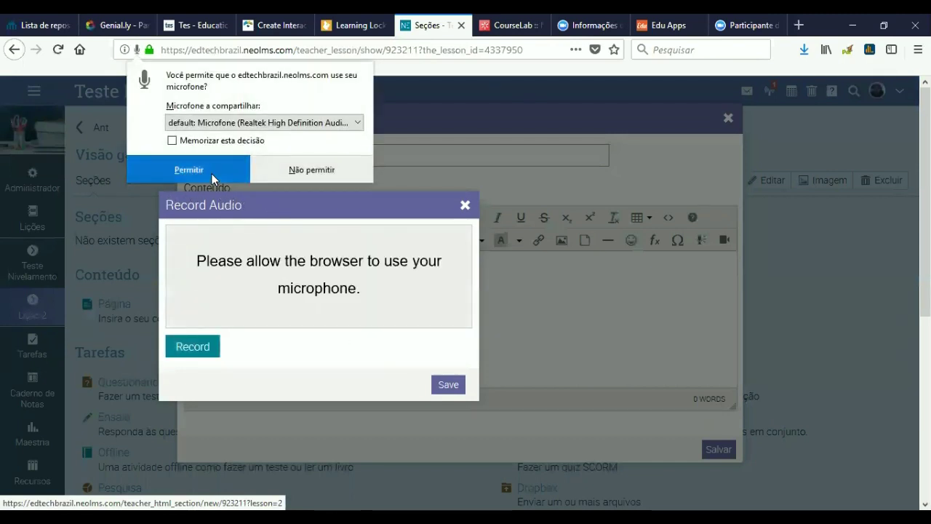
click(211, 178)
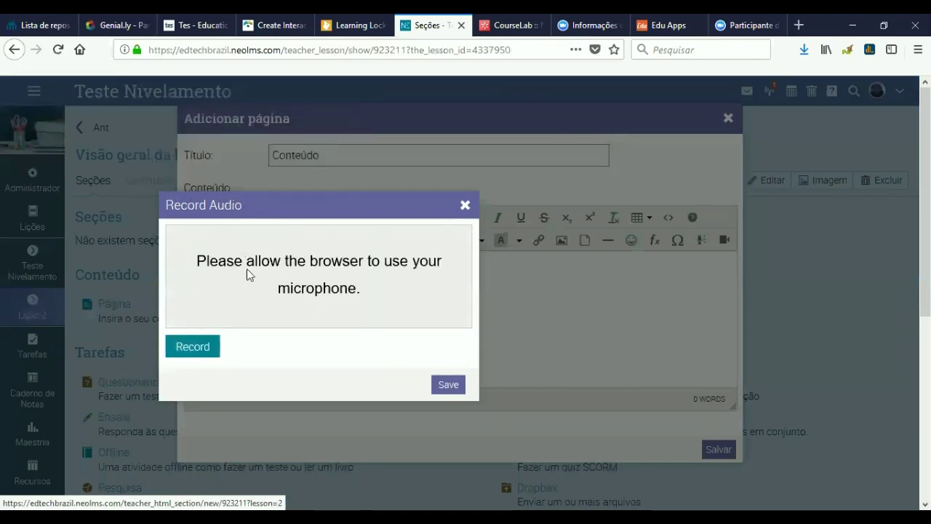
click(208, 349)
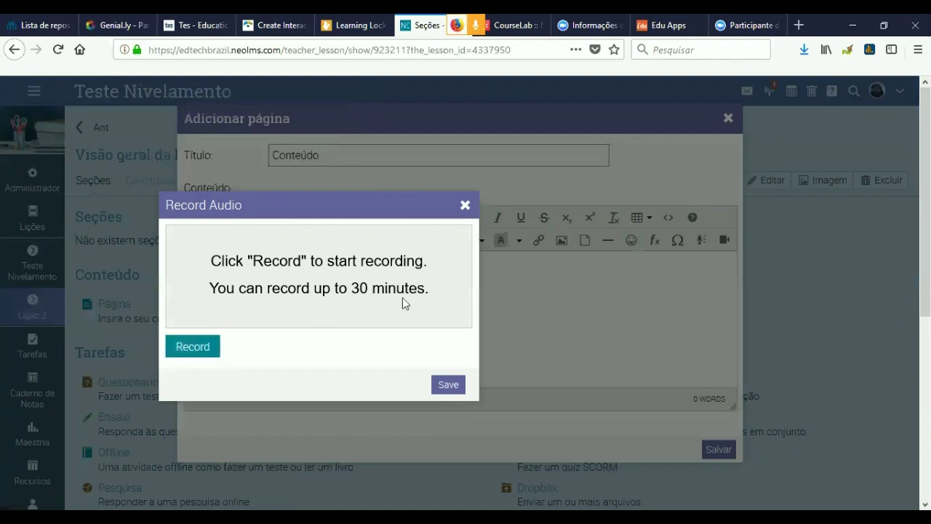
click(207, 348)
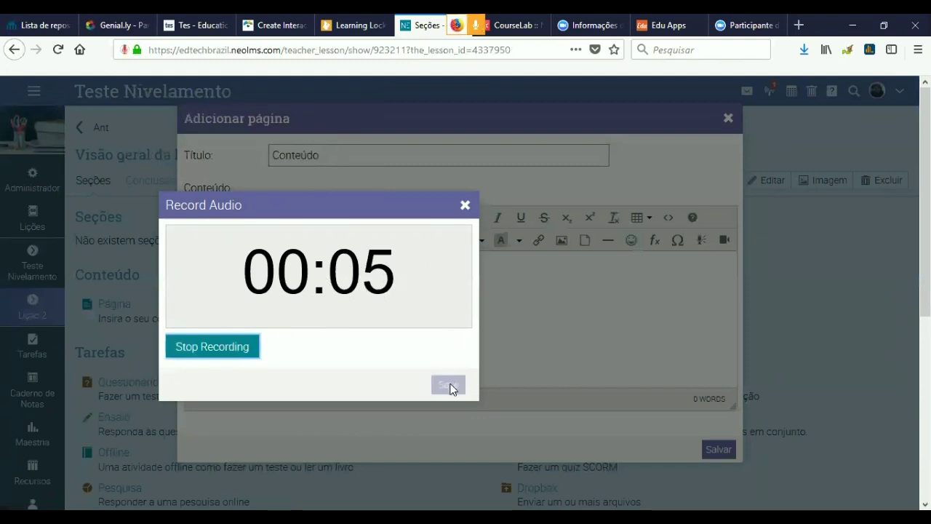
click(215, 350)
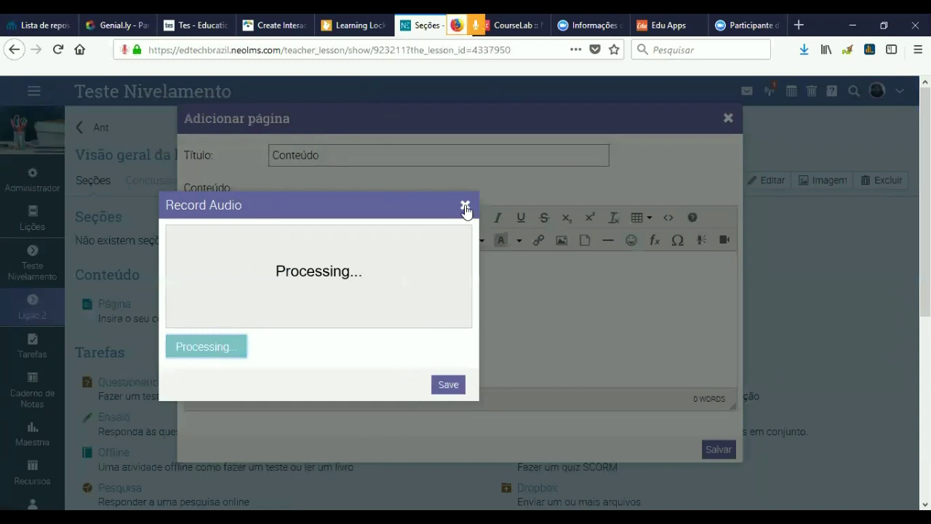
click(464, 205)
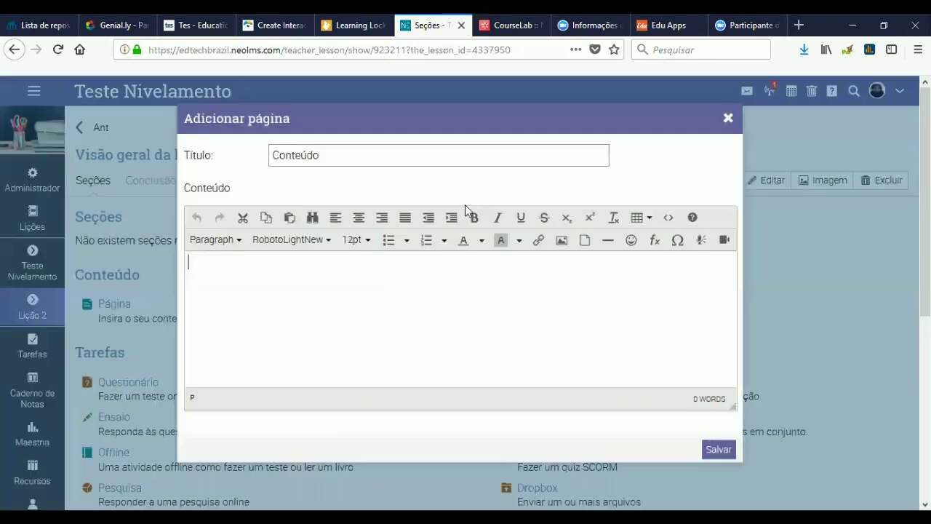
Step: Try the video recorder, deny camera access, and return to the empty page body
click(725, 241)
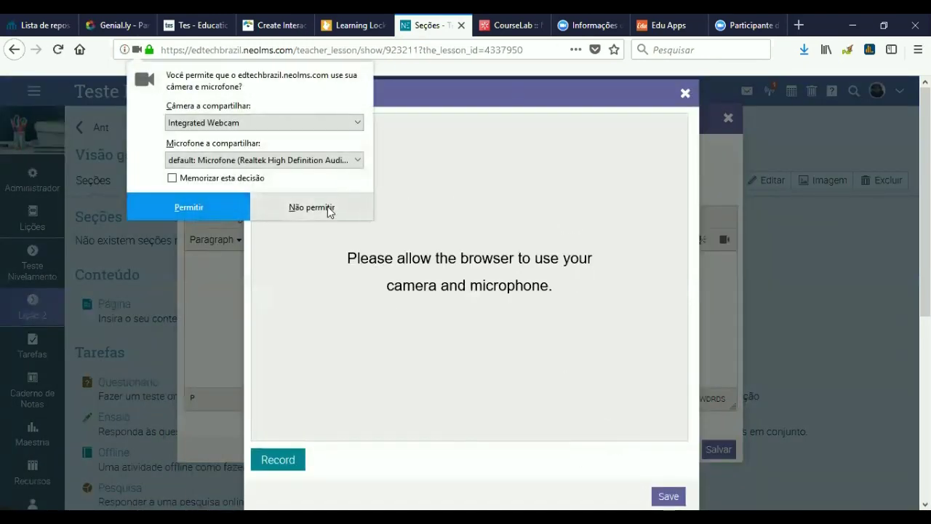
click(329, 209)
click(511, 266)
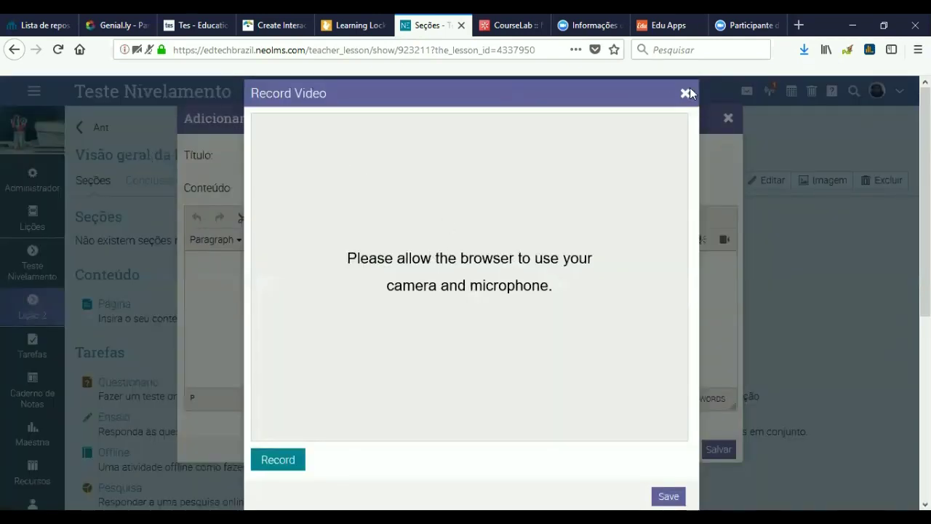
click(686, 94)
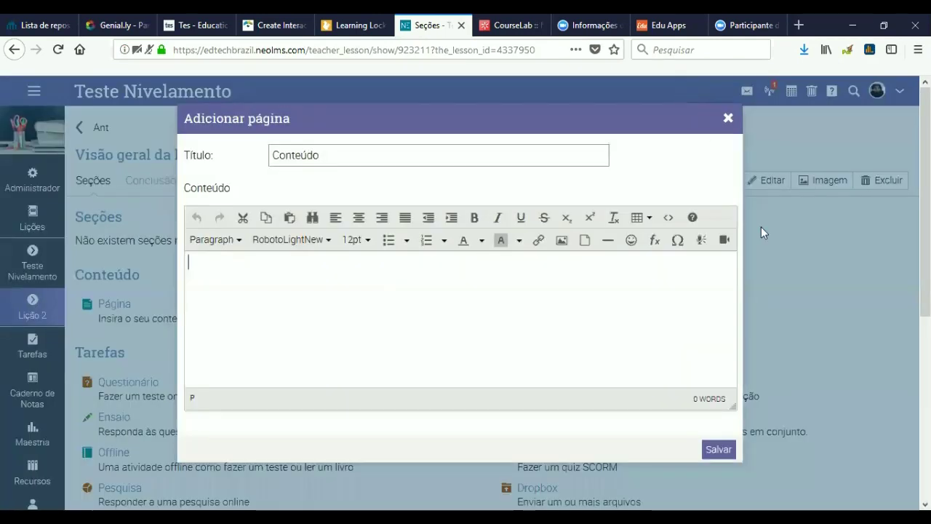
click(457, 308)
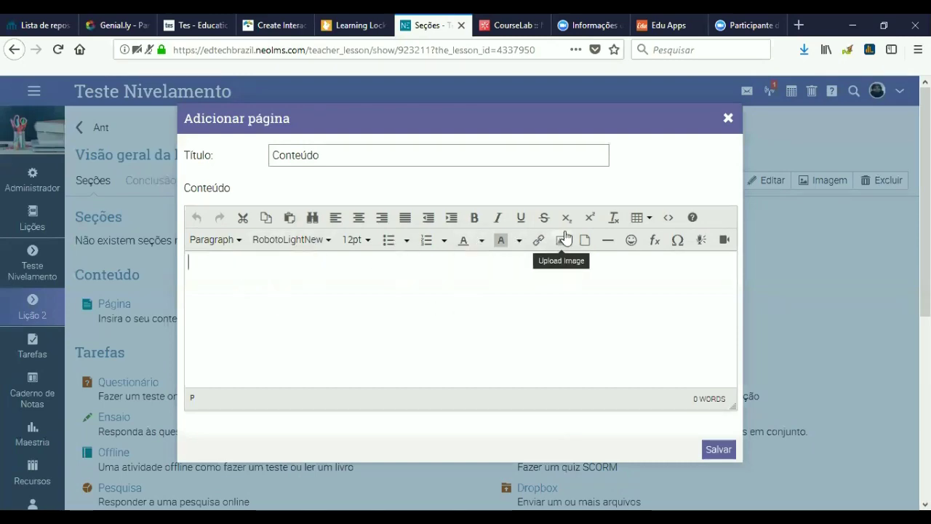
Step: Insert a link to the YouTube video with display text 'Gamificacão'
click(538, 243)
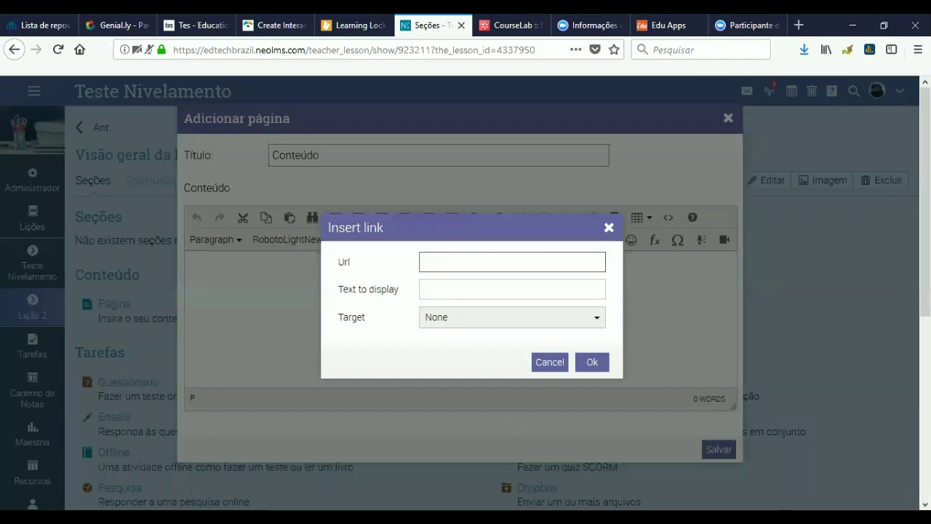
click(421, 312)
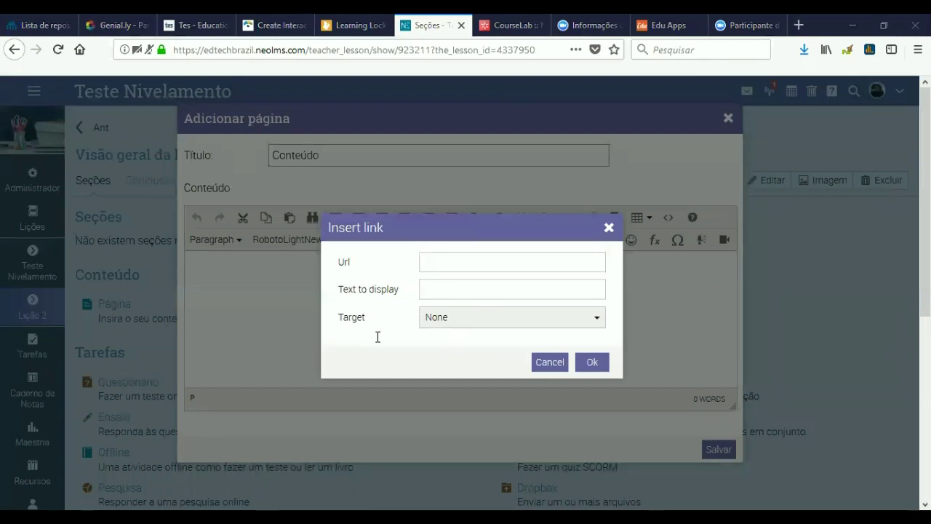
key(shift+Tab)
key(shift+Tab)
text(https://www.youtube.com/watch?v=t0pLA7Onoxo)
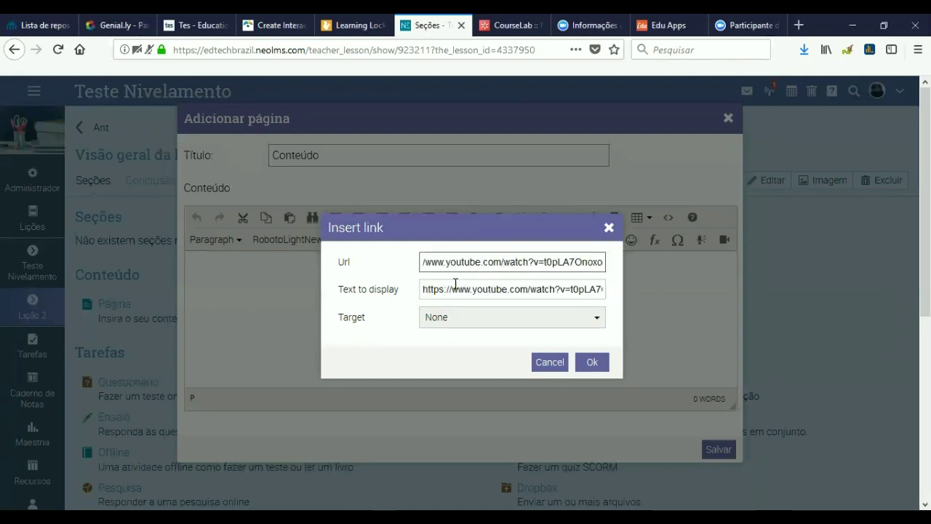
key(Tab)
text(G)
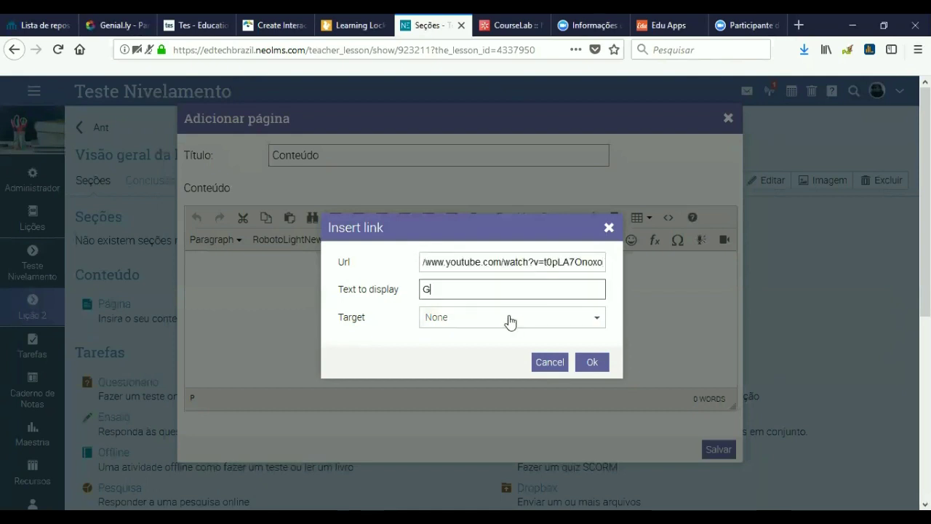
text(amificac)
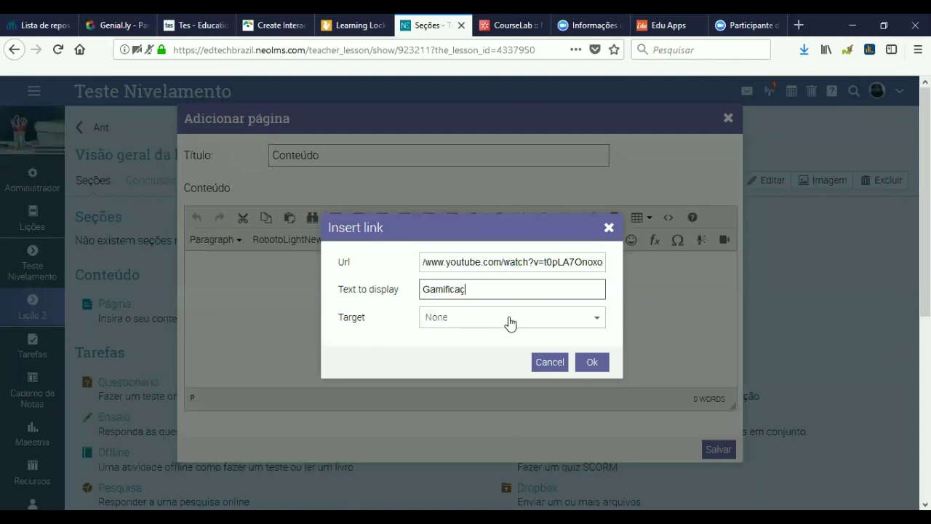
key(BackSpace)
text(ção)
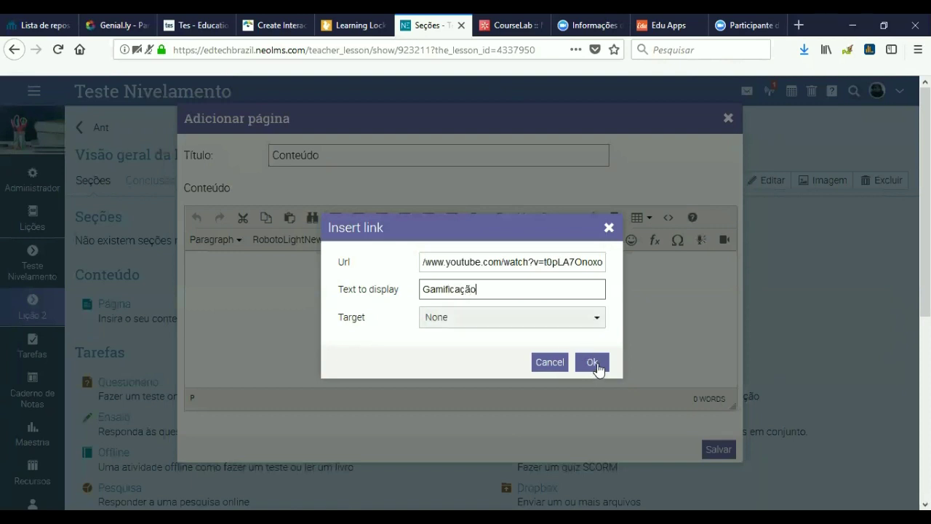
click(592, 363)
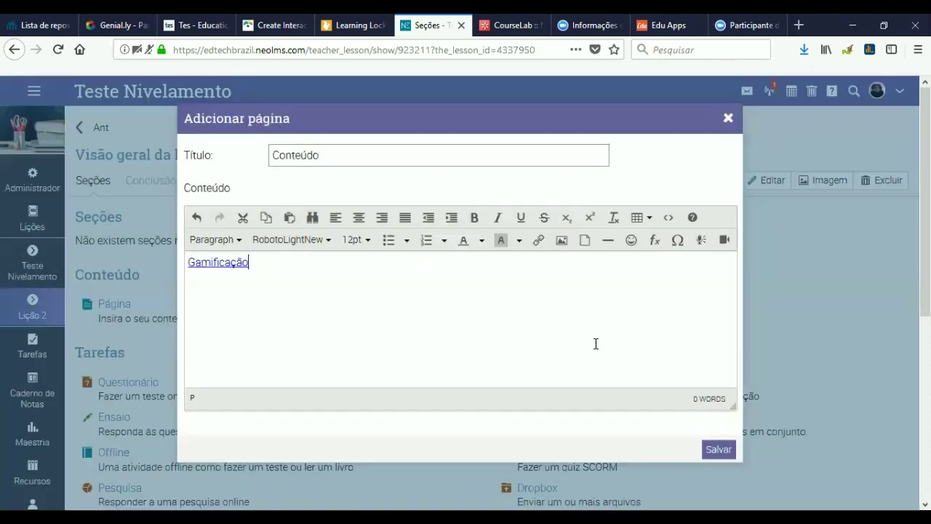
Step: Centre the Gamificação link and start a new line below it
click(358, 222)
click(506, 266)
key(Return)
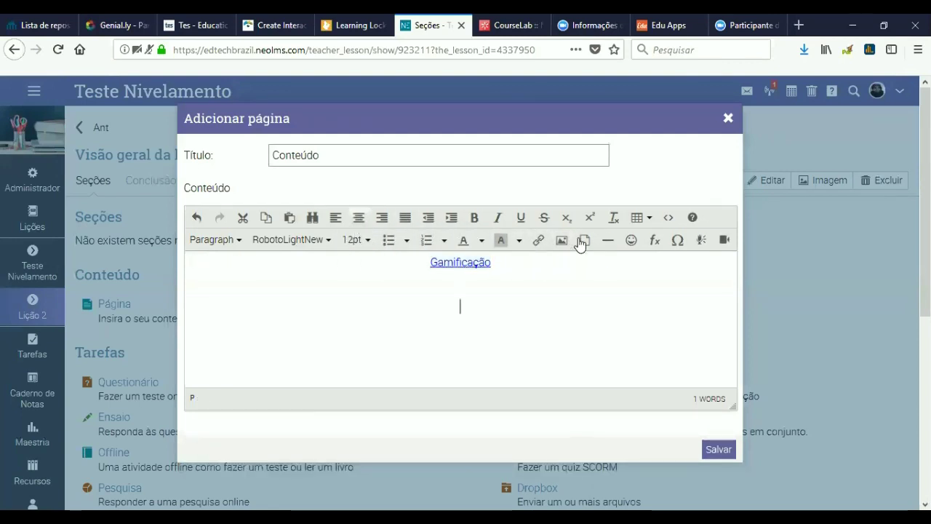
Step: Upload Sumario(2).mp3 from the computer and insert it as a link below Gamificação
click(588, 245)
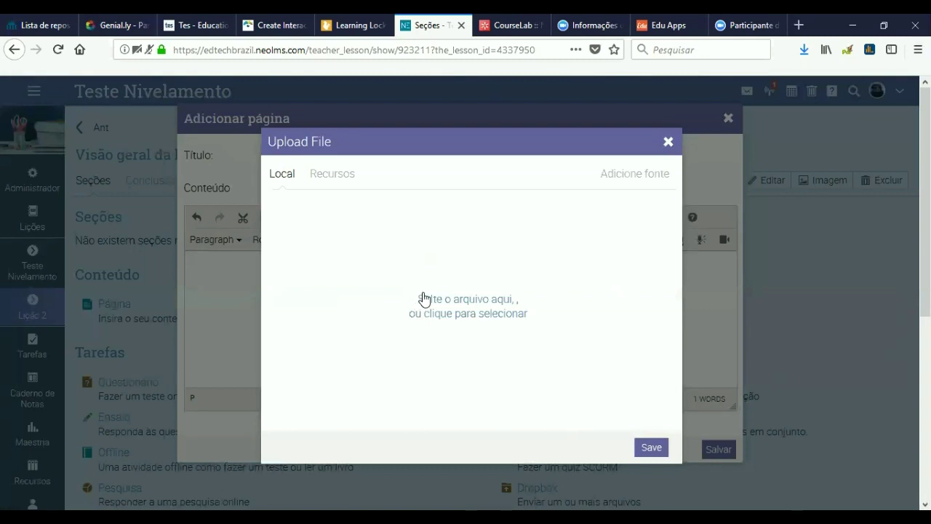
click(332, 173)
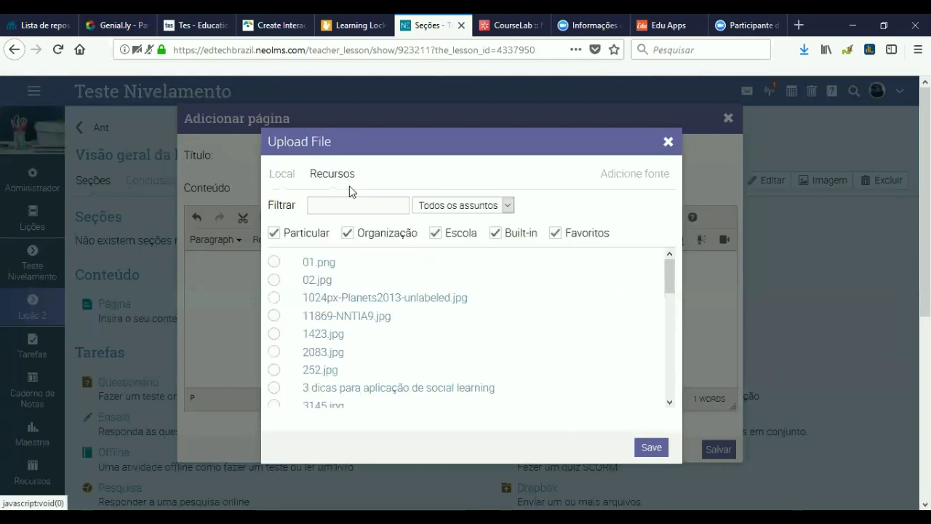
scroll(421, 326, down, 2)
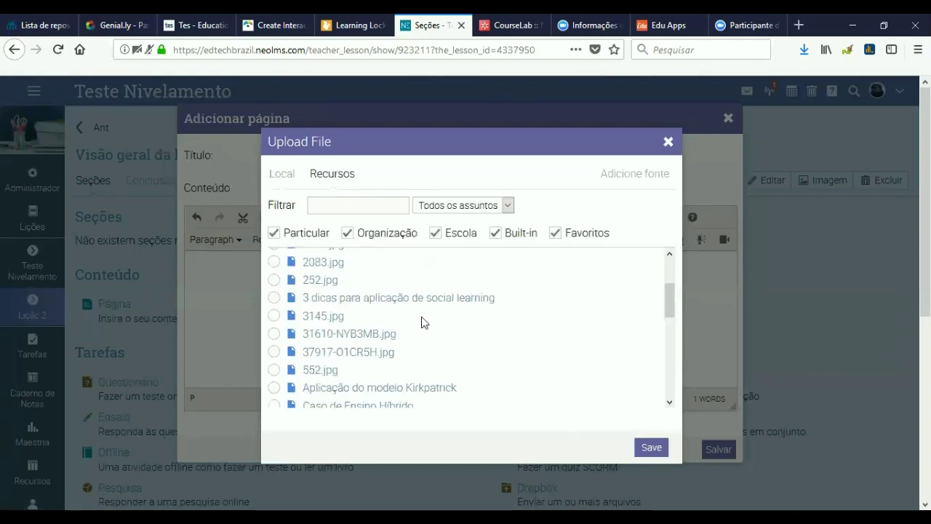
scroll(426, 316, down, 2)
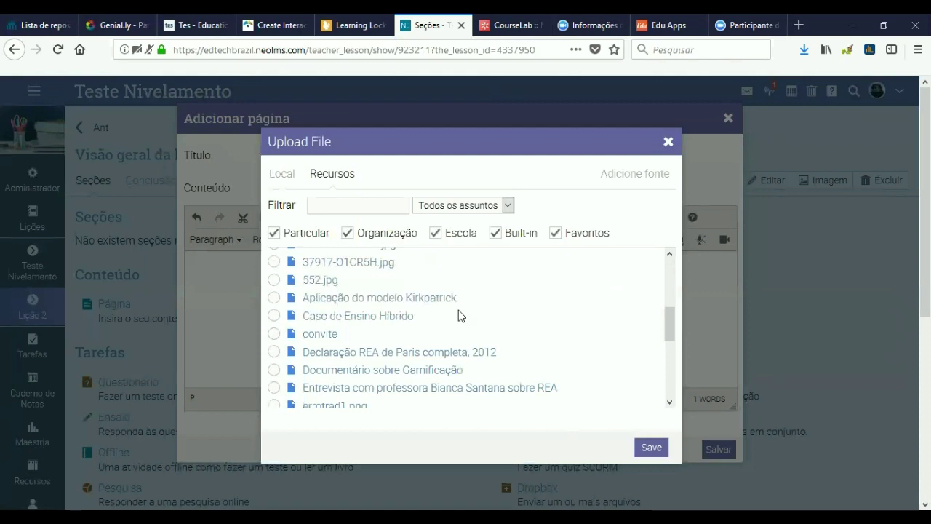
scroll(458, 314, down, 2)
scroll(466, 322, down, 4)
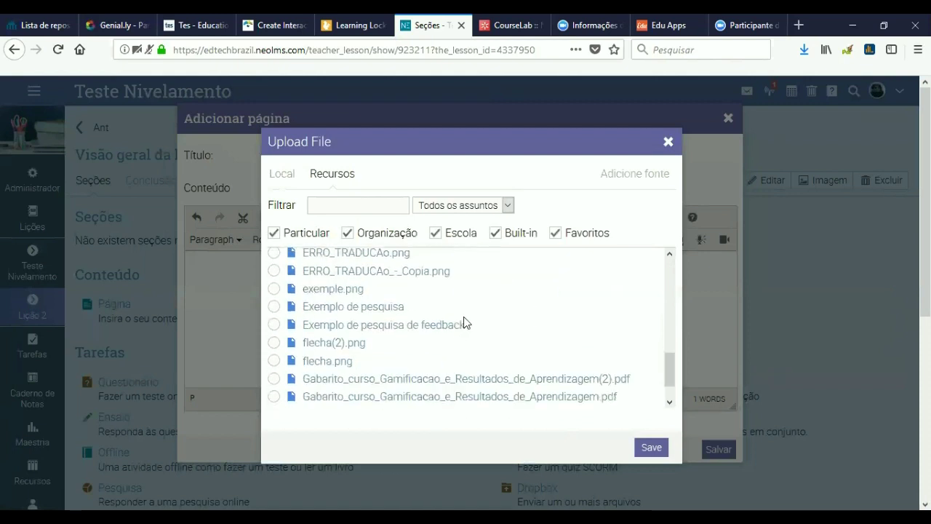
scroll(469, 331, down, 10)
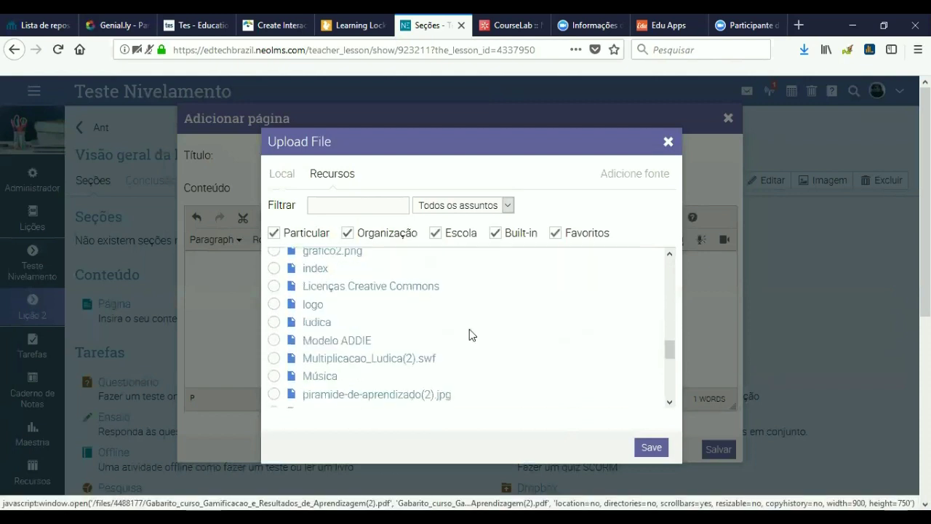
scroll(458, 333, up, 20)
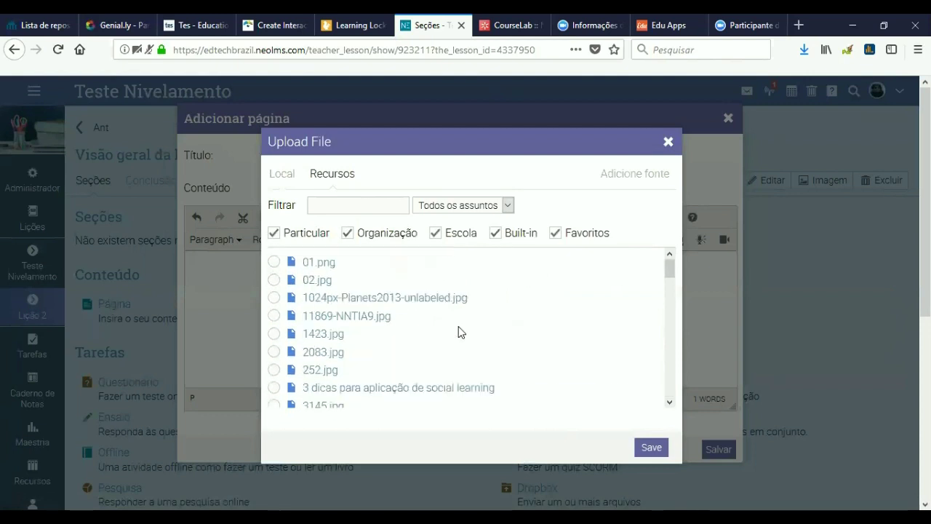
click(287, 175)
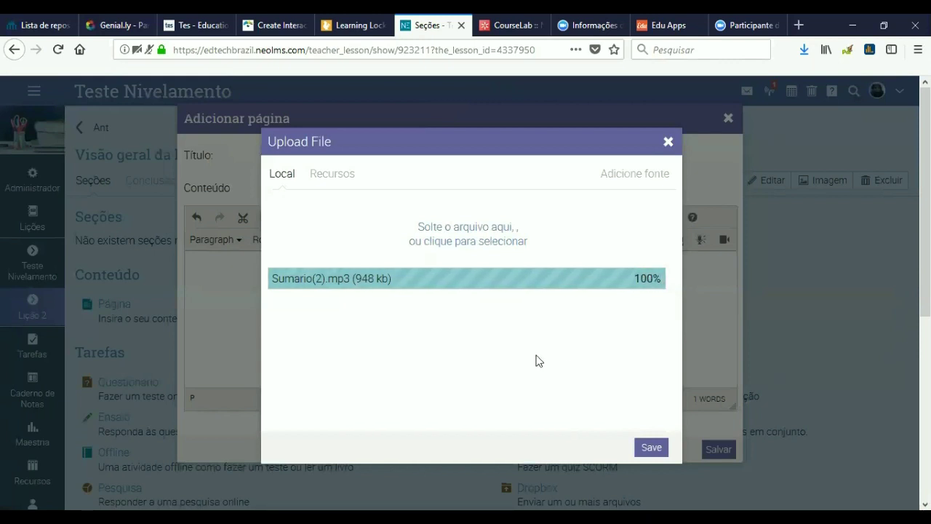
click(657, 447)
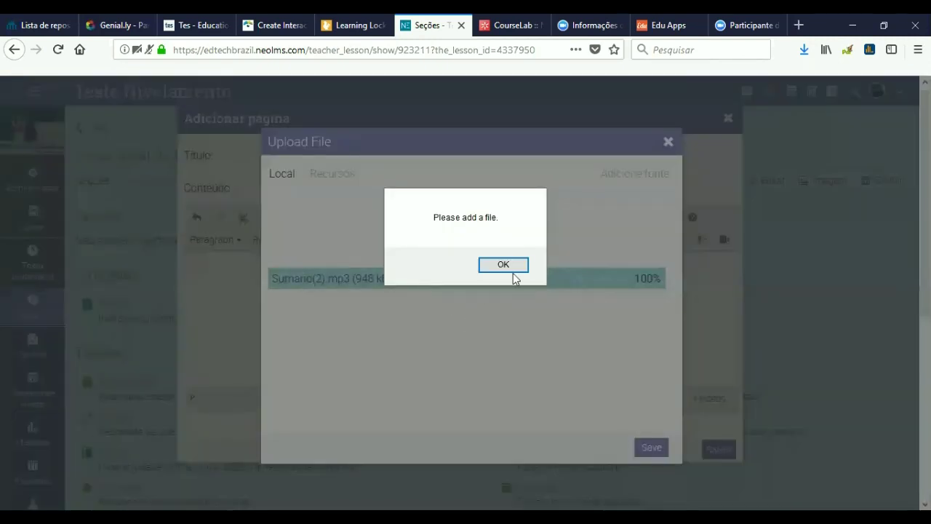
click(503, 265)
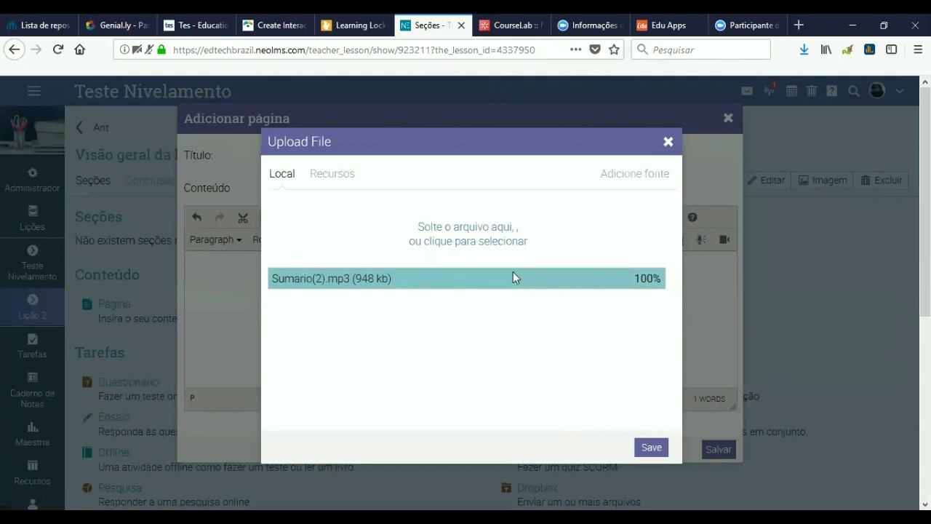
click(652, 448)
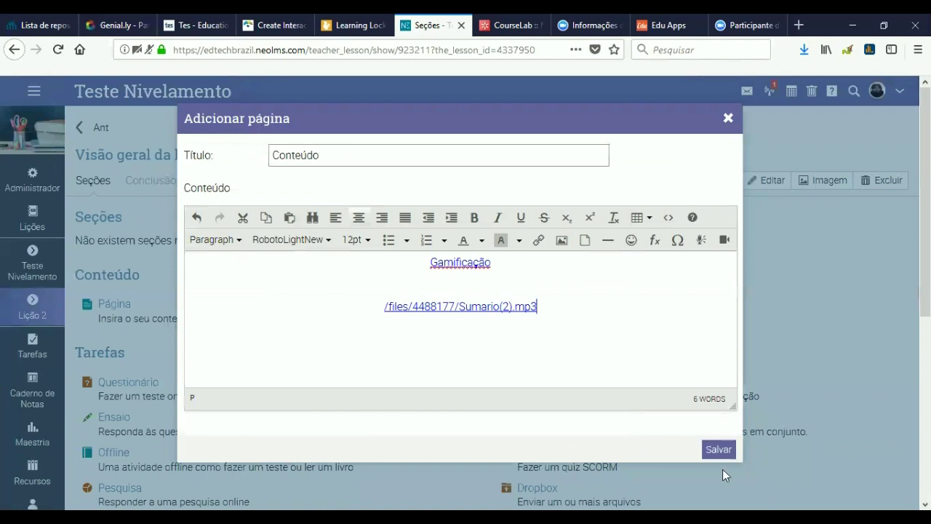
Step: Save the Conteúdo page and test-play the Gamificação video and Sumario(2).mp3 audio
click(718, 451)
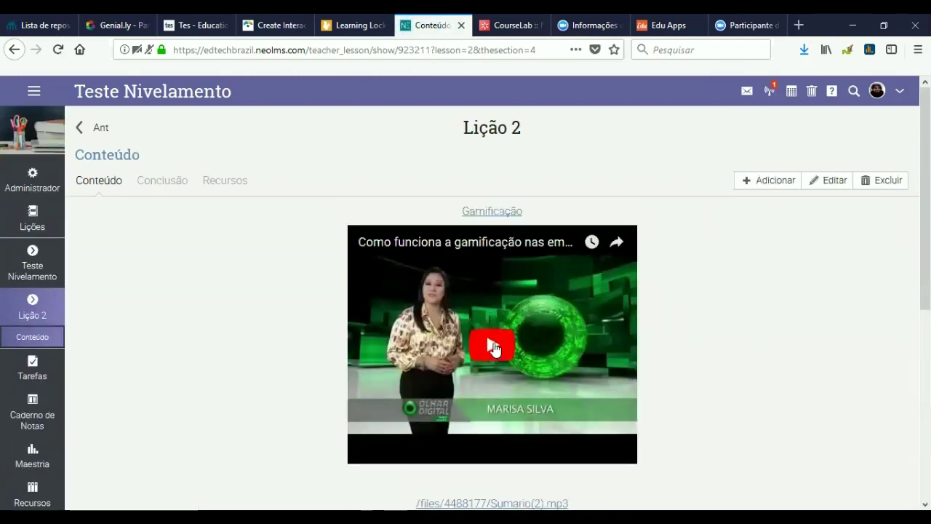
click(494, 340)
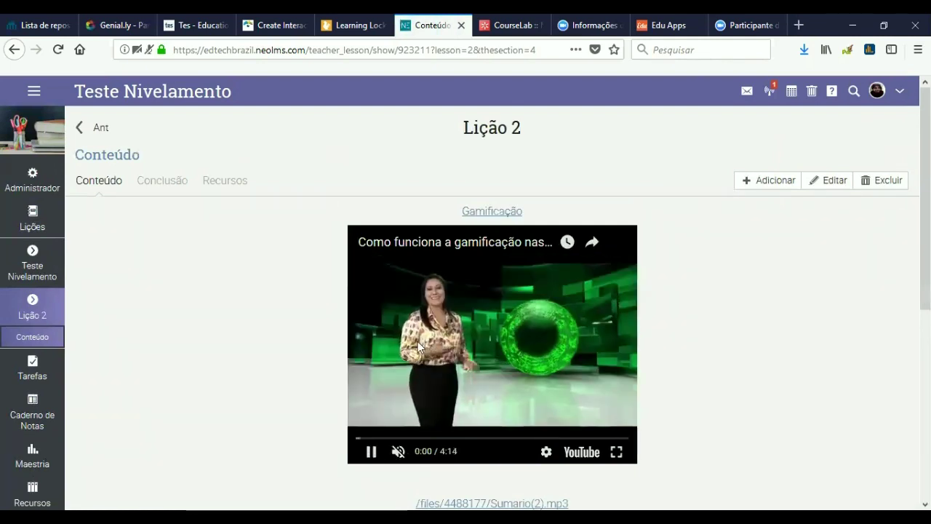
scroll(436, 363, down, 2)
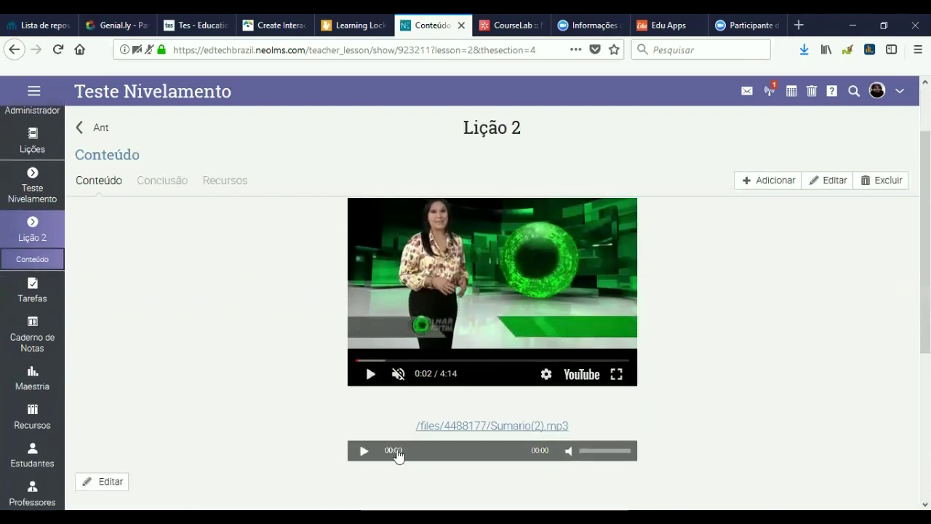
click(364, 451)
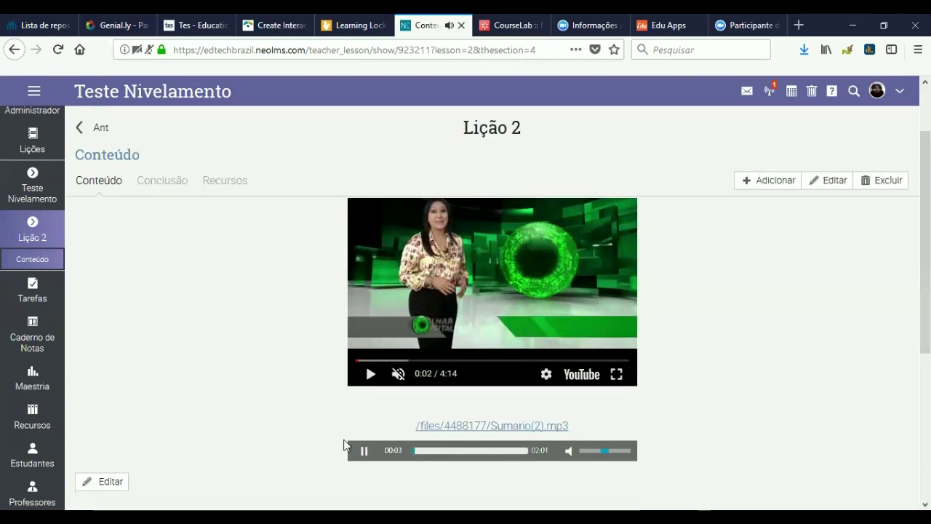
click(364, 451)
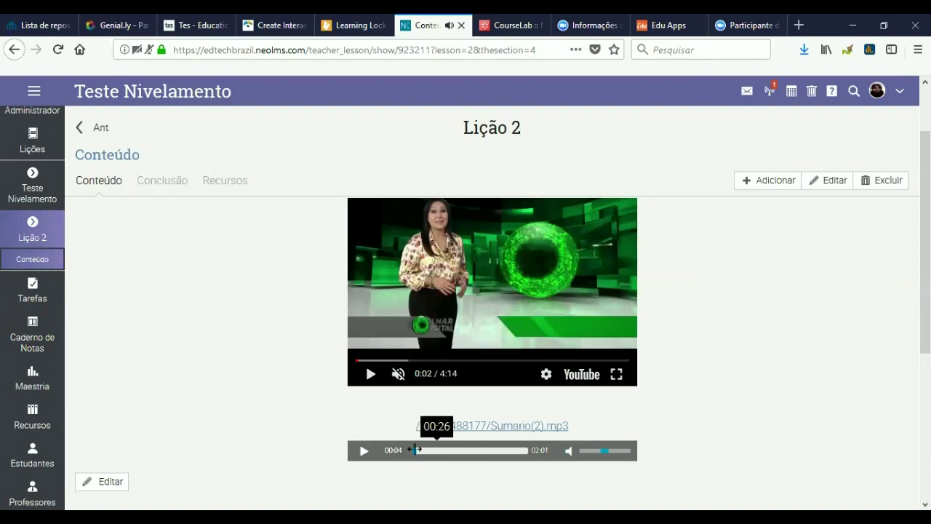
Step: Review the saved page and go back to the Lição 2 overview
scroll(477, 467, down, 2)
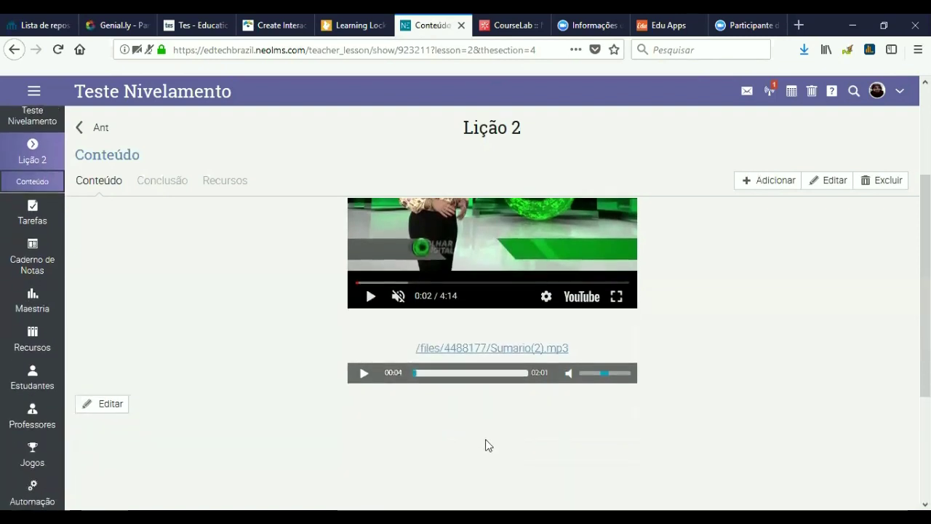
scroll(478, 463, up, 2)
scroll(479, 464, up, 2)
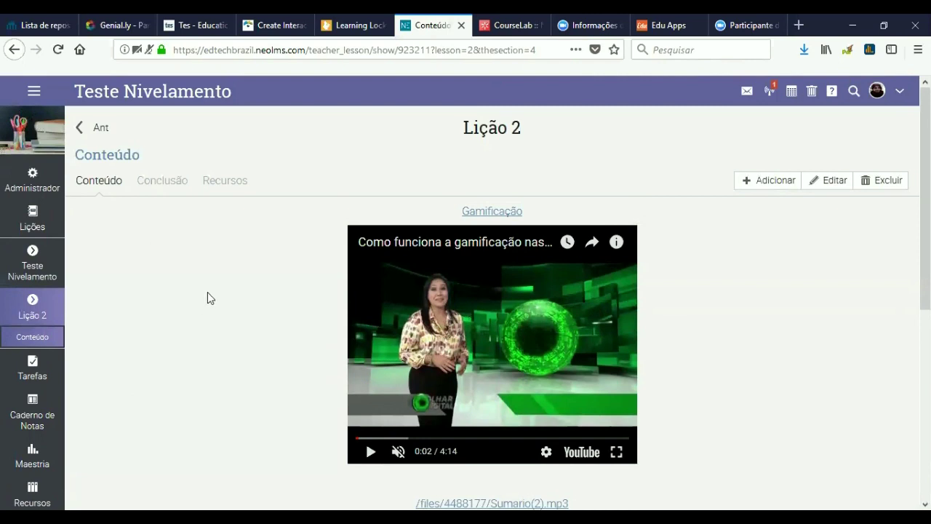
scroll(207, 292, down, 4)
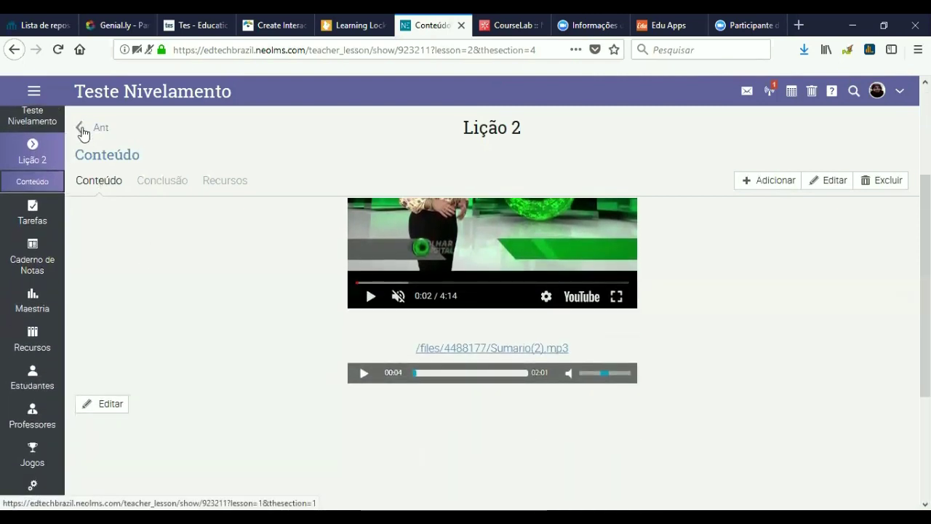
click(81, 129)
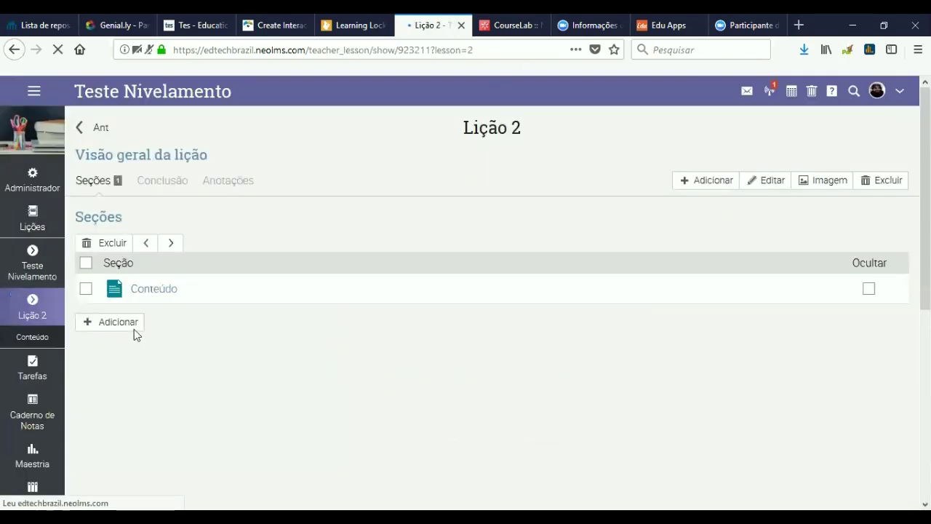
Step: Add a second Página section titled Apresentação and open its source code editor
click(116, 322)
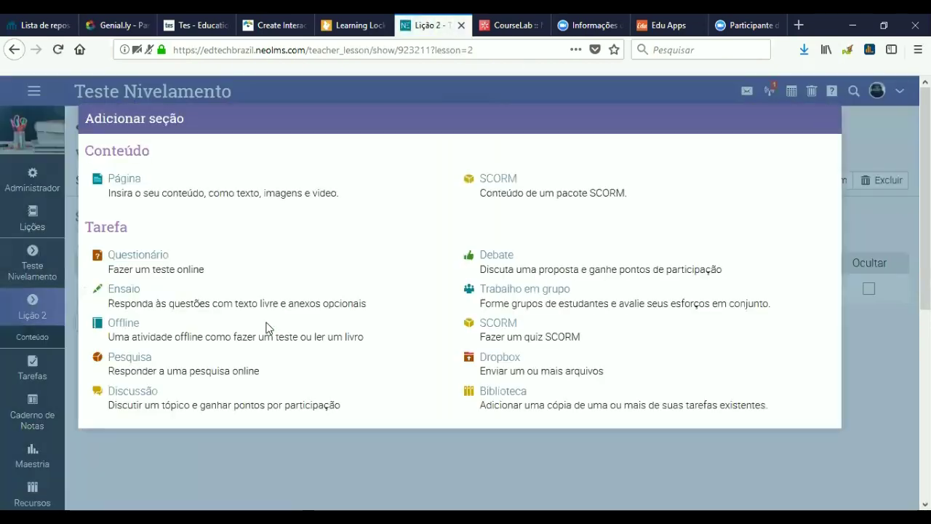
click(126, 179)
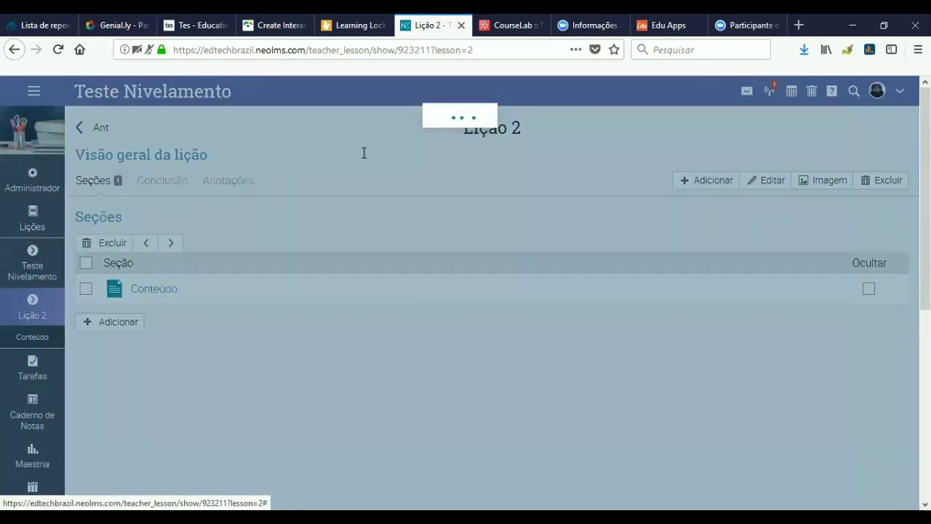
text(o)
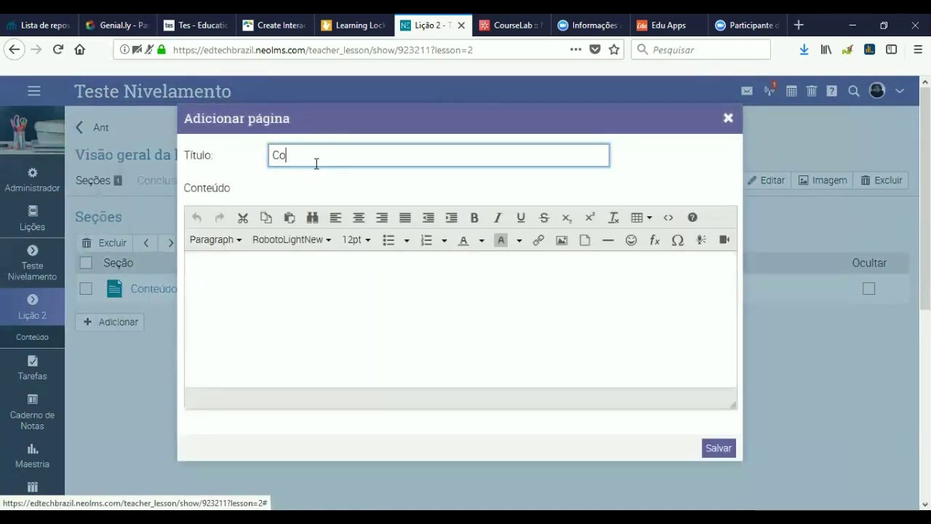
key(BackSpace)
key(BackSpace)
text(Apresent)
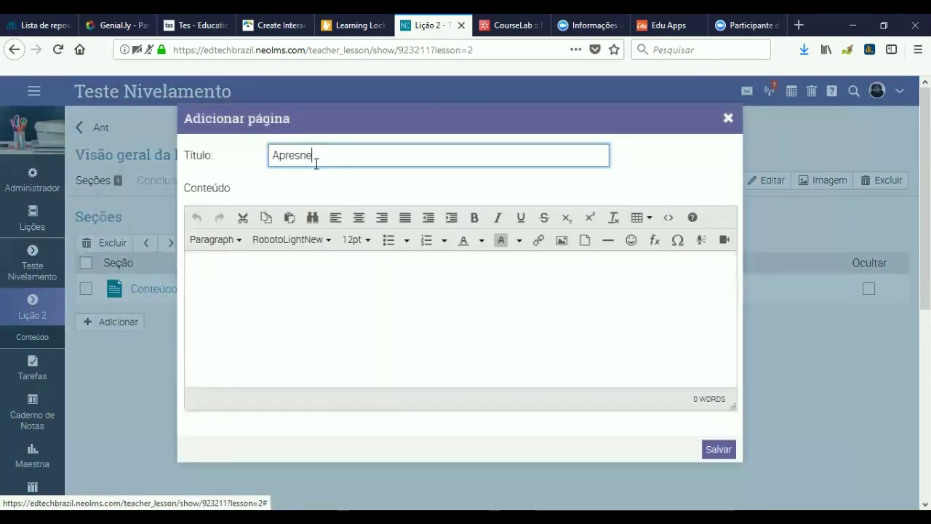
key(BackSpace)
key(BackSpace)
key(BackSpace)
text(entação)
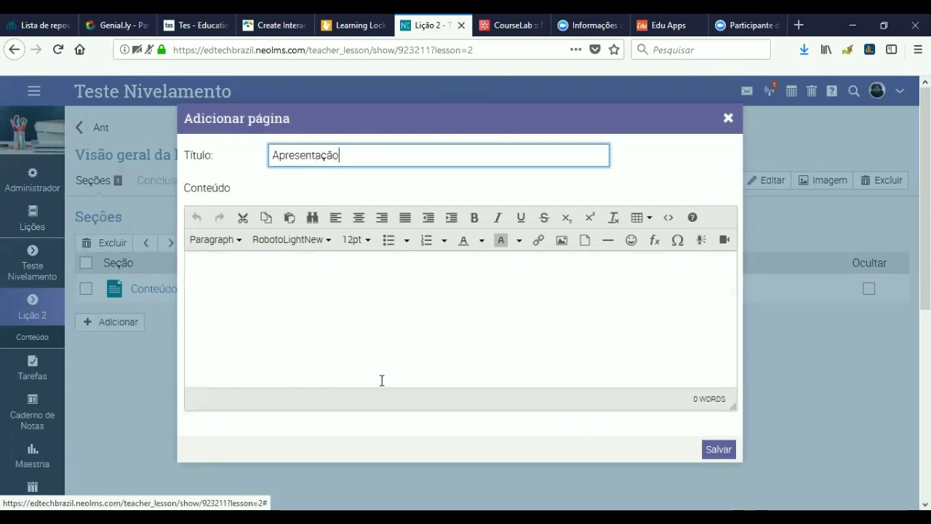
click(668, 218)
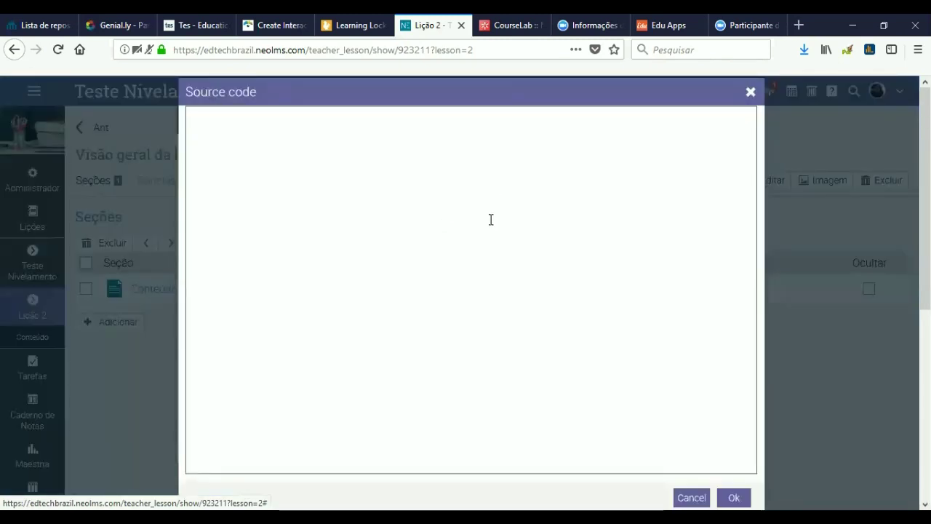
Step: Open the Características do tutor board from My Genially in the editor
click(124, 27)
scroll(492, 312, up, 7)
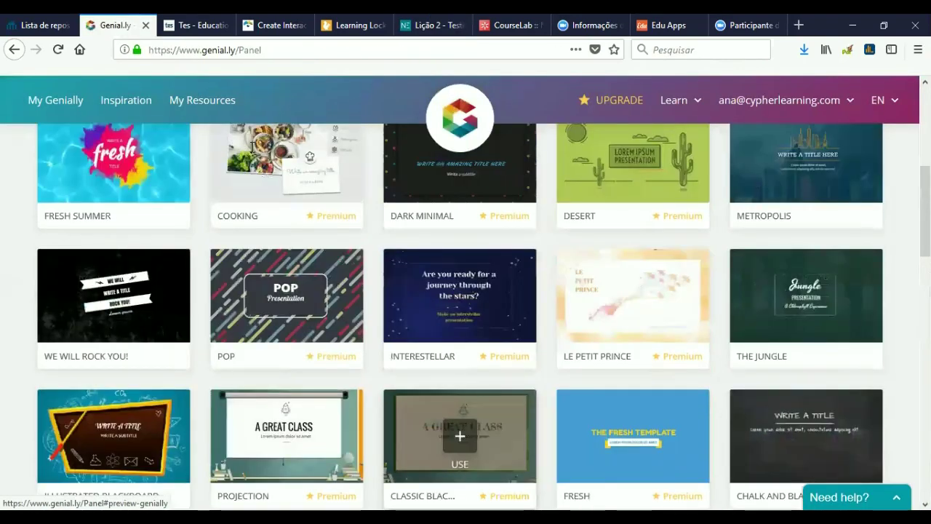
scroll(252, 145, up, 4)
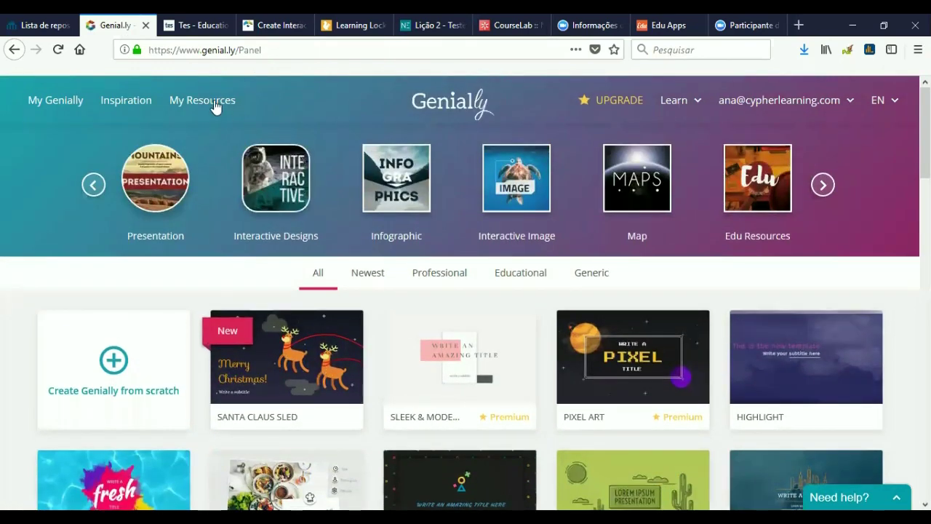
click(212, 103)
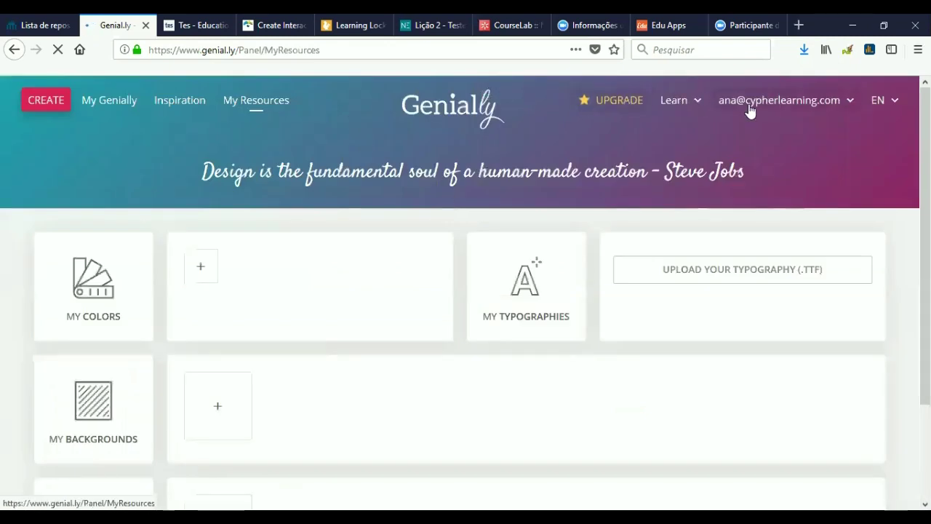
click(113, 102)
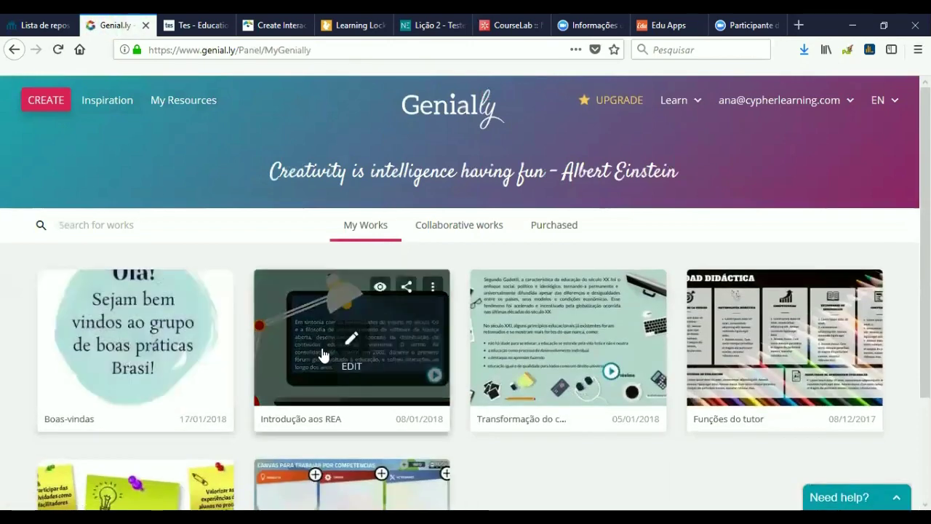
mouse_move(609, 347)
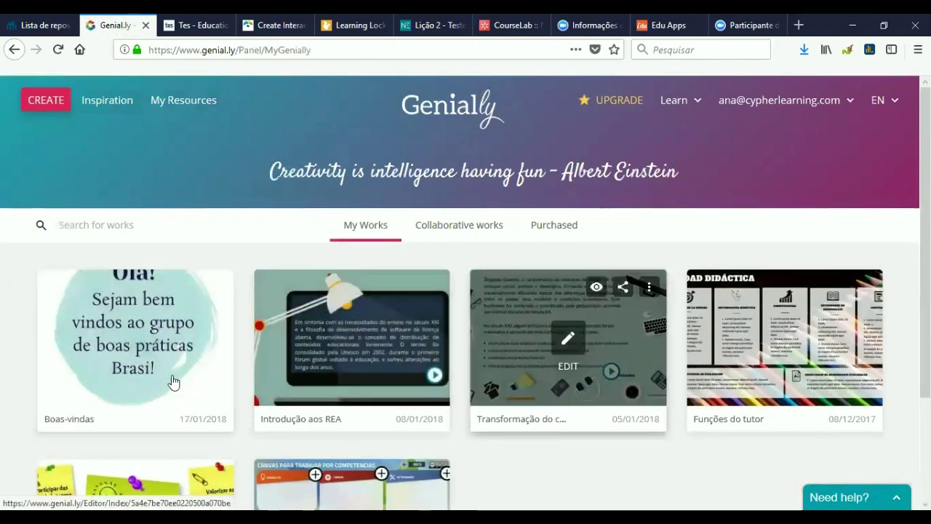
scroll(175, 385, down, 3)
click(191, 353)
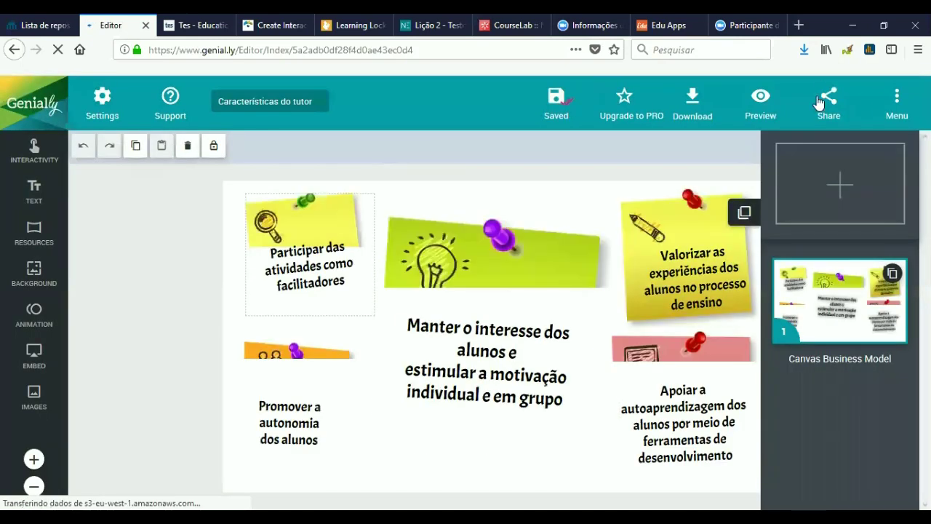
Step: Select the board's iframe embed code from the Share dialog's embed tab
click(829, 102)
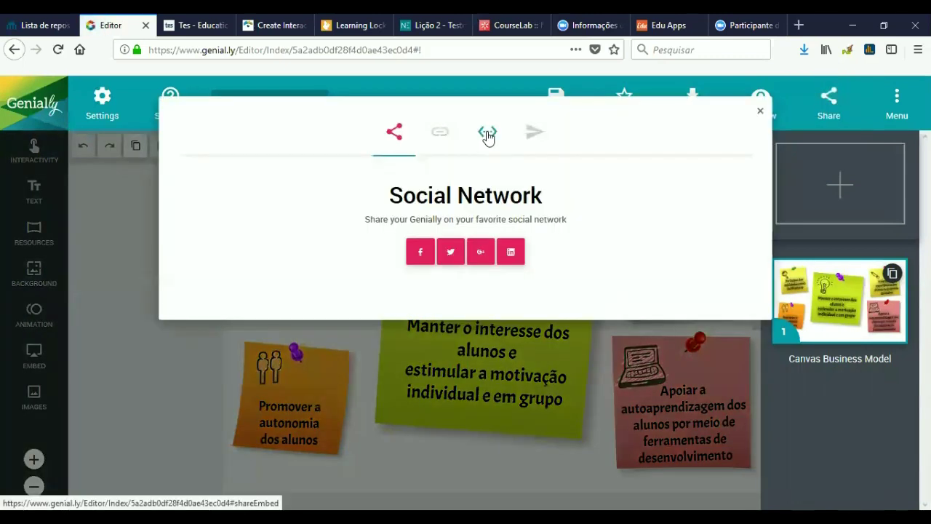
click(486, 133)
drag(669, 300, 215, 264)
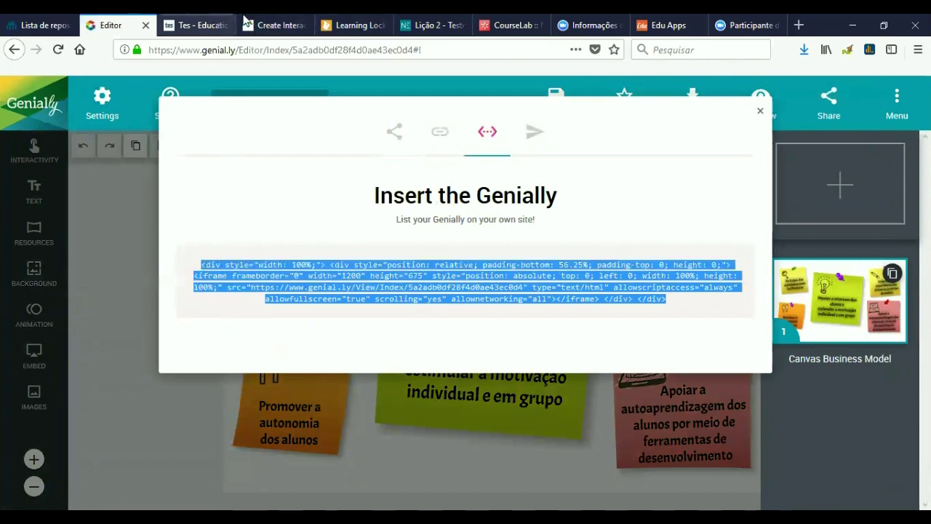
click(438, 28)
Step: Paste the Genially embed code into the source, apply it, and save Apresentação
text(<div style="width: 100%;"> <div style="position: relative; padding-bottom: 56.25%; padding-top: 0; height: 0;"> <iframe frameborder="0" width="1200" height="675" style="position: absolute; top: 0; left: 0; width: 100%; height: 100%;" src="https://www.genial.ly/View/Index/5a2adb0df28f4d0ae43ec0d4" type="text/html" allowscriptaccess="always" allowfullscreen="true" scrolling="yes" allownetworking="all"></iframe> </div> </div>)
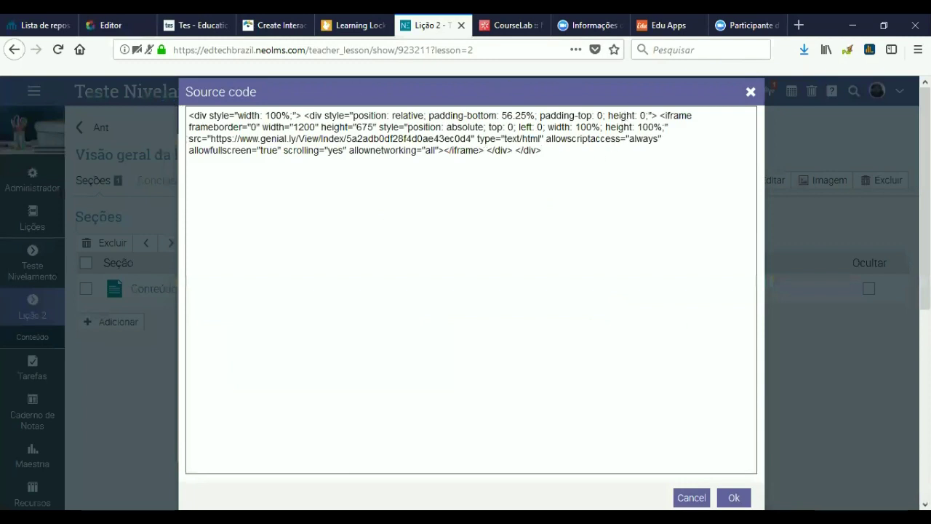
click(733, 497)
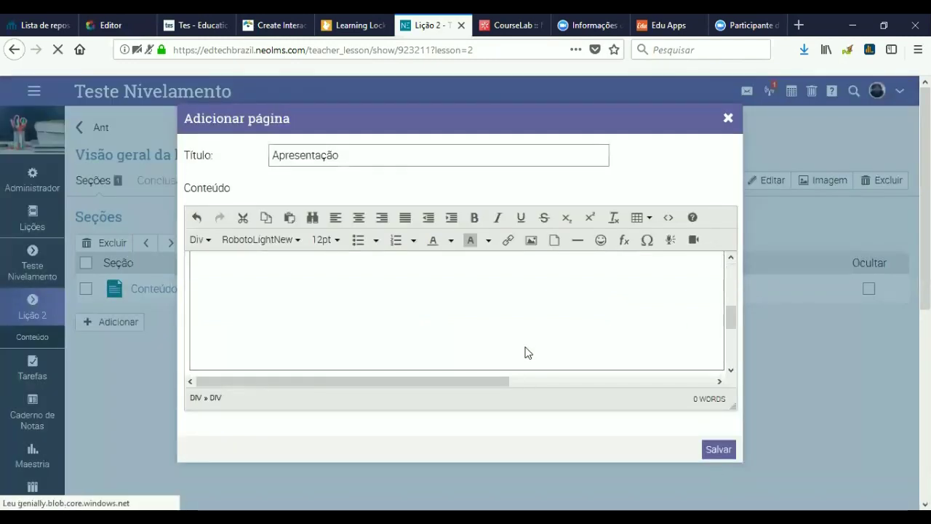
scroll(527, 352, down, 3)
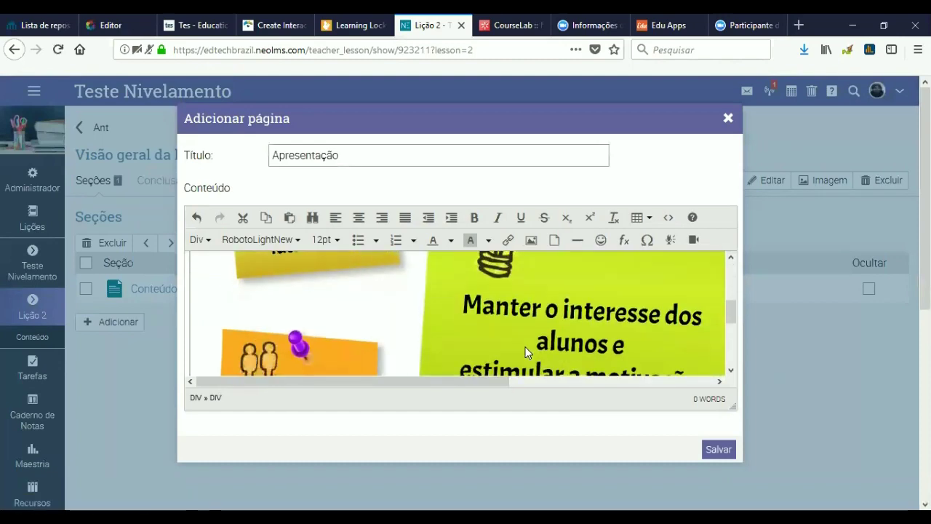
scroll(520, 283, down, 5)
scroll(517, 291, up, 5)
scroll(512, 322, up, 2)
click(712, 450)
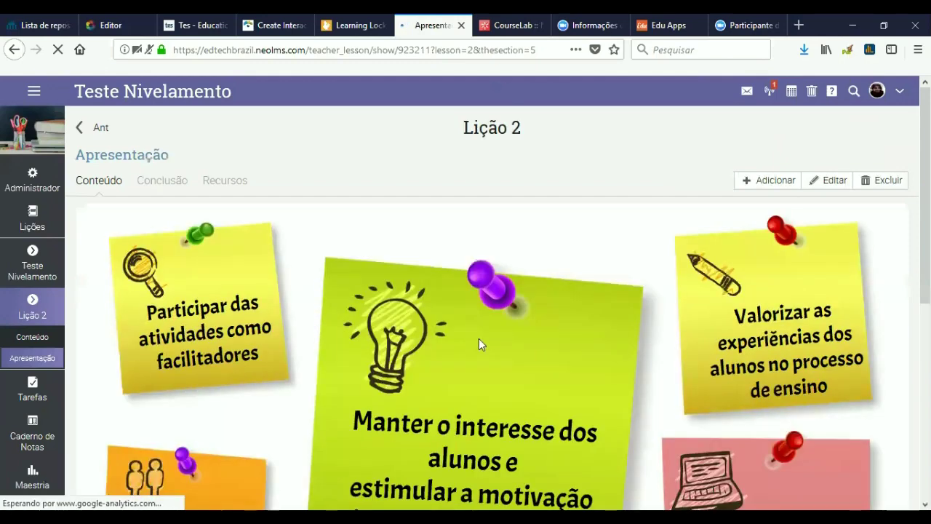
scroll(486, 333, down, 2)
scroll(486, 334, down, 5)
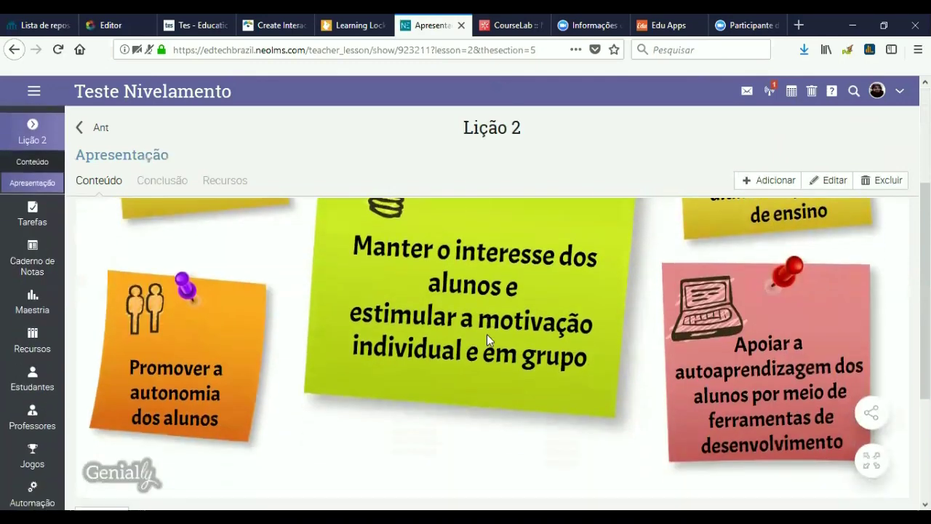
scroll(487, 334, up, 5)
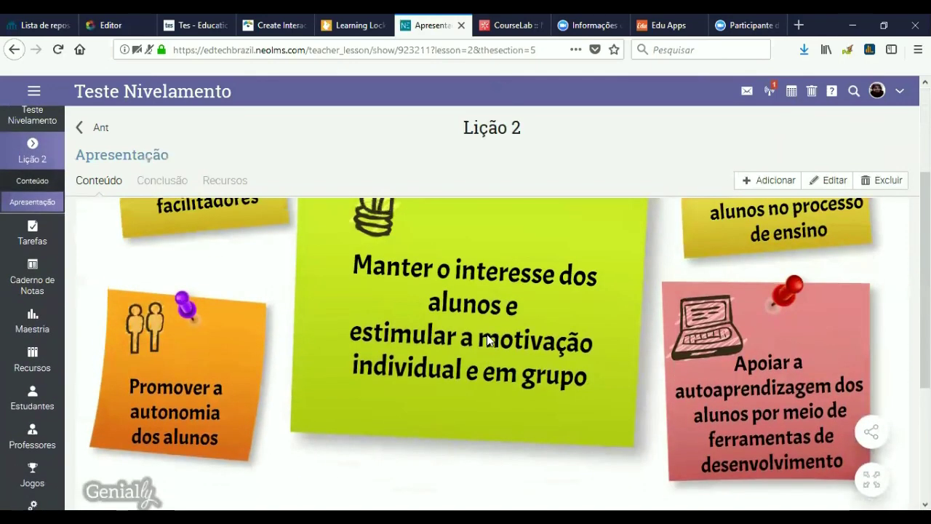
scroll(557, 331, down, 3)
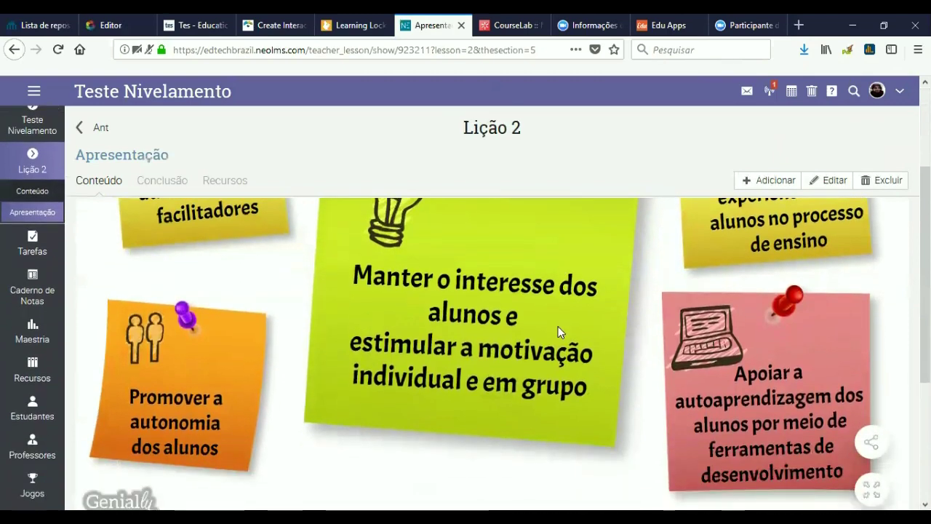
scroll(559, 331, down, 2)
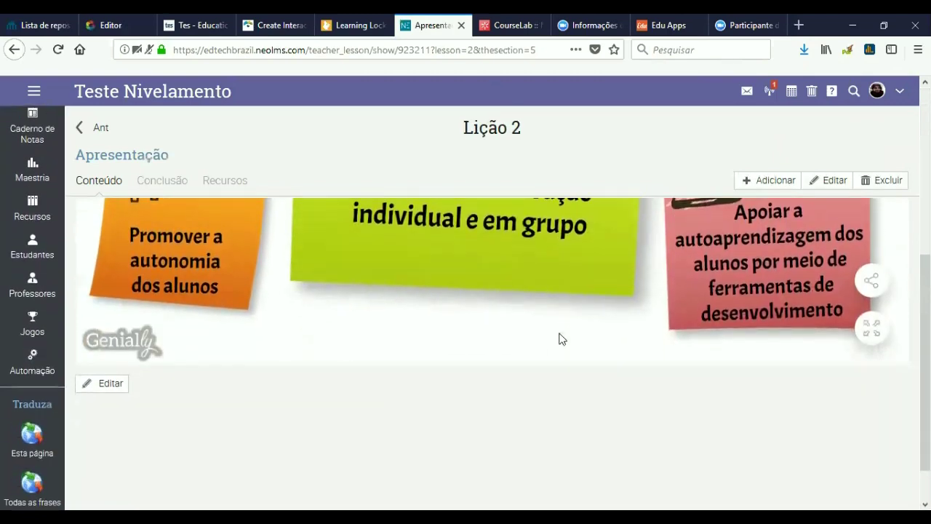
scroll(458, 361, up, 1)
scroll(458, 361, up, 4)
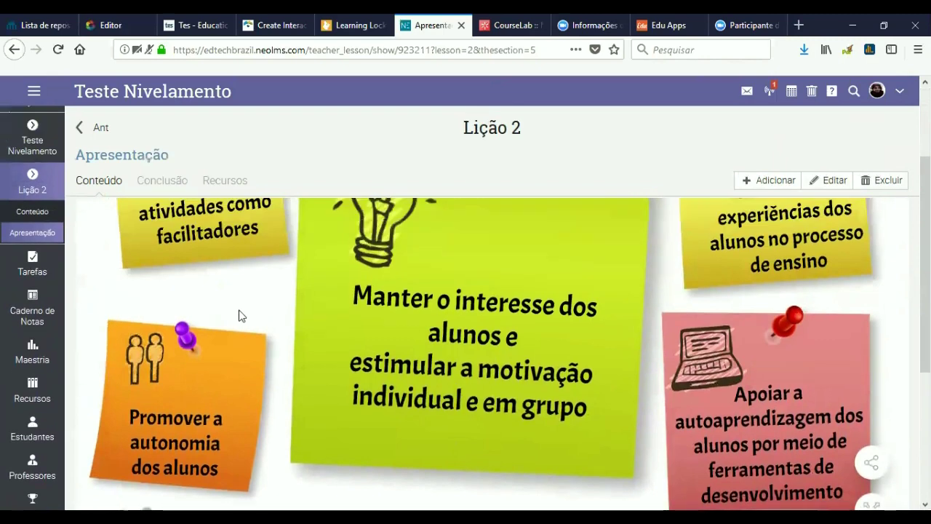
scroll(393, 291, up, 2)
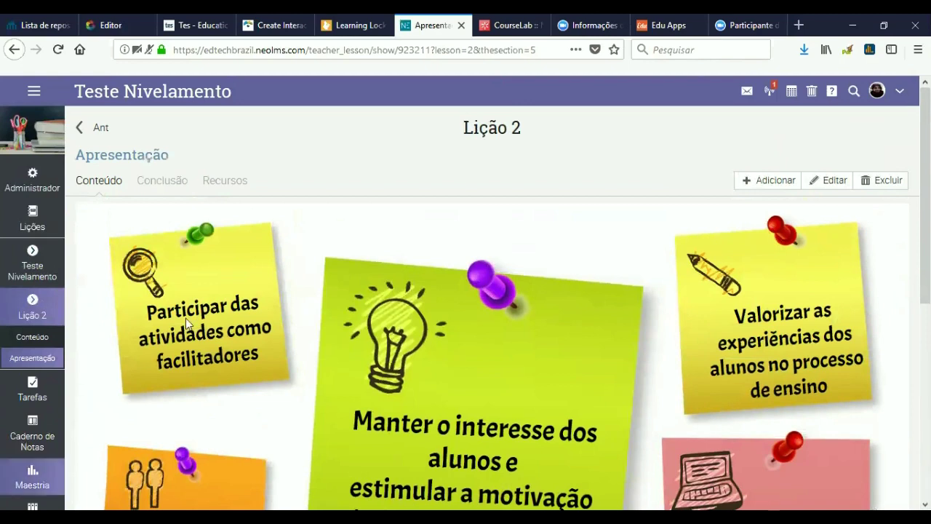
click(80, 129)
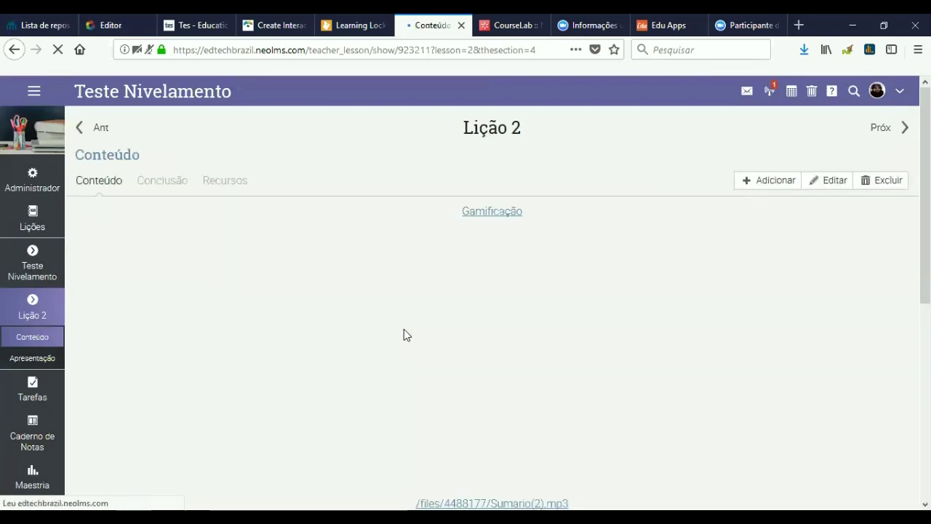
Step: Return to the Lição 2 overview, then advance to the Padrões de interoperabilidade slide
click(35, 306)
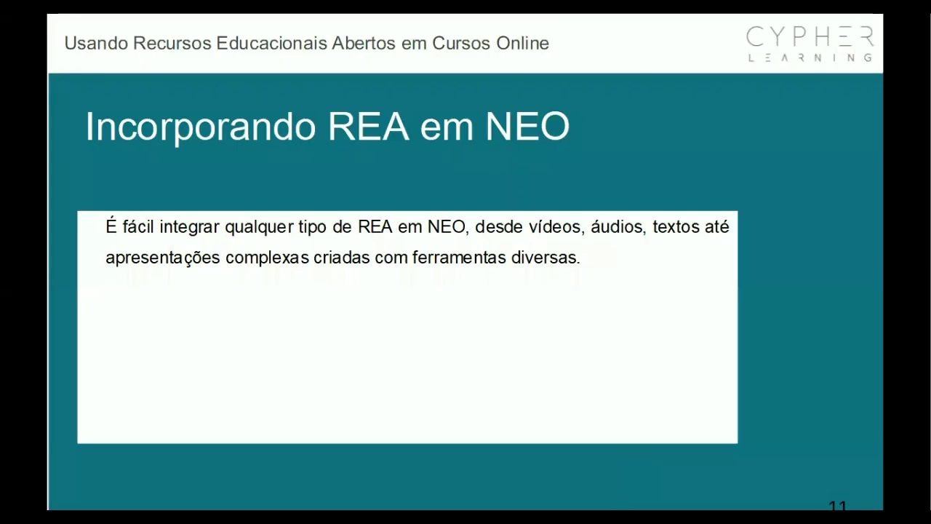
key(Right)
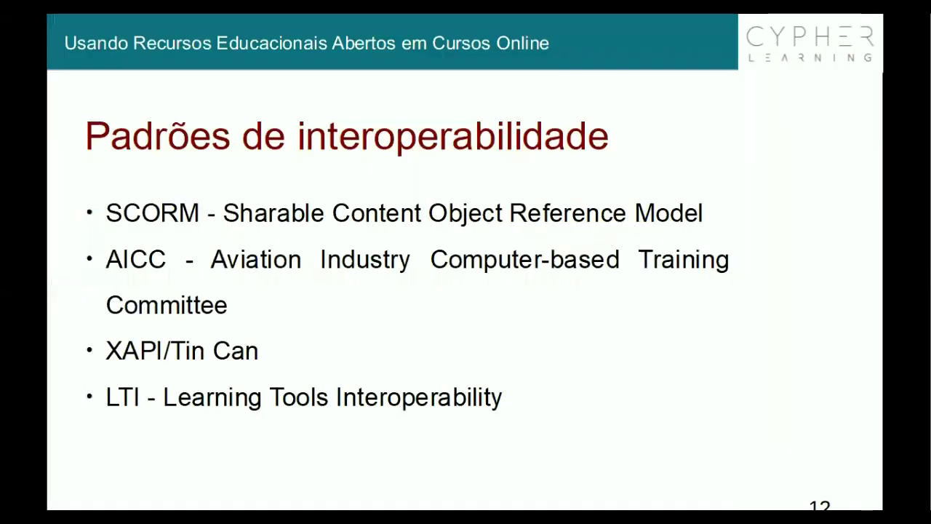
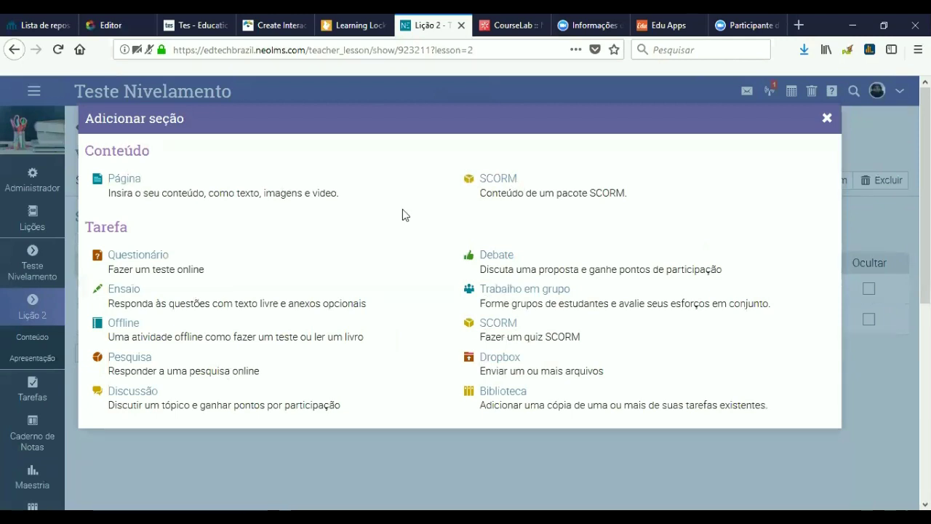
Step: Add a SCORM content section and upload ADDIE(5).zip as a new package
click(495, 180)
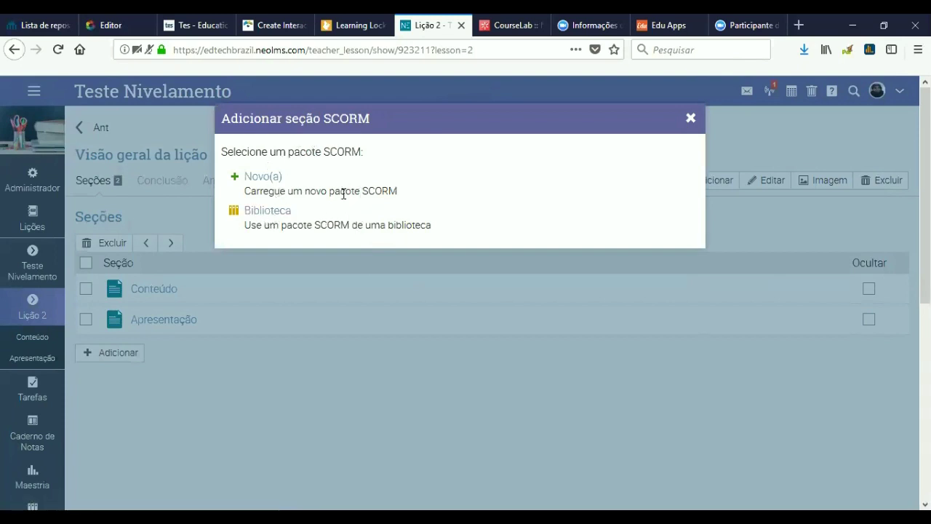
click(271, 177)
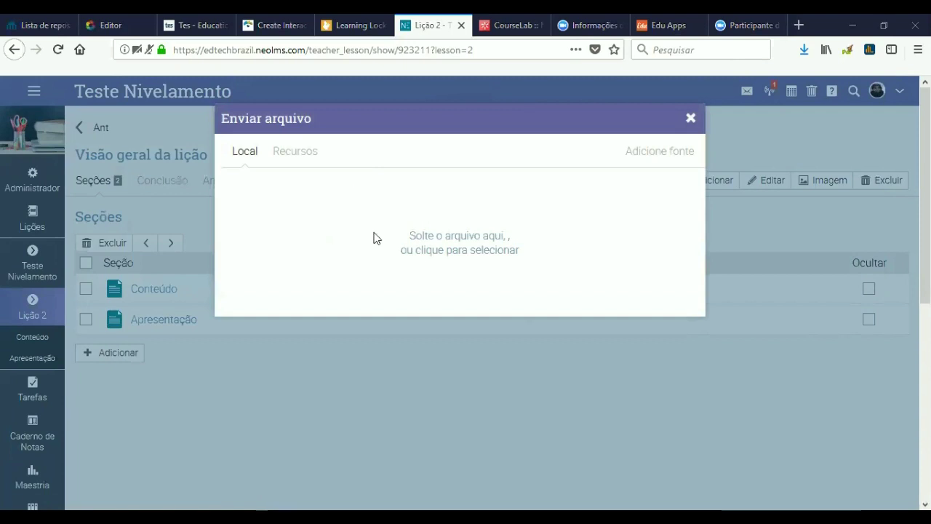
drag(373, 238, 378, 240)
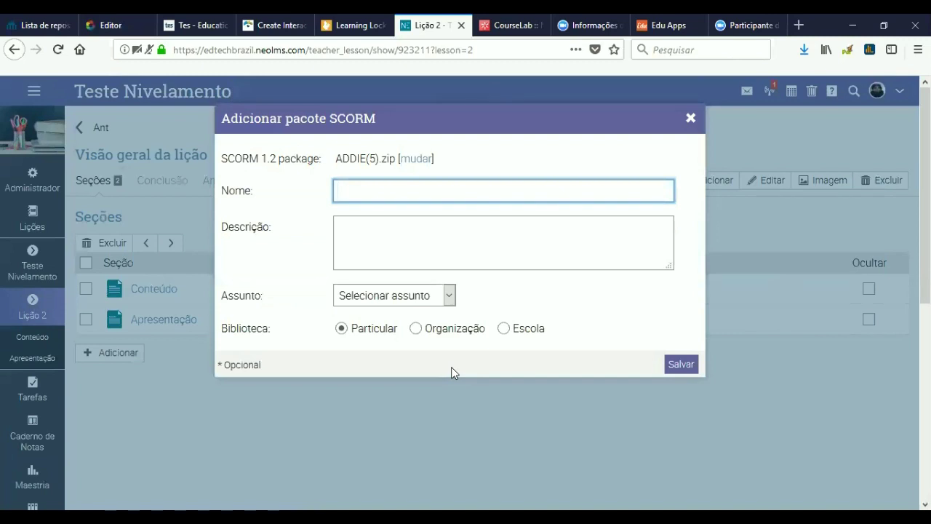
Step: Name the package 'Scorm' with description 'Scorm' and subject Music, and save it
text(corm)
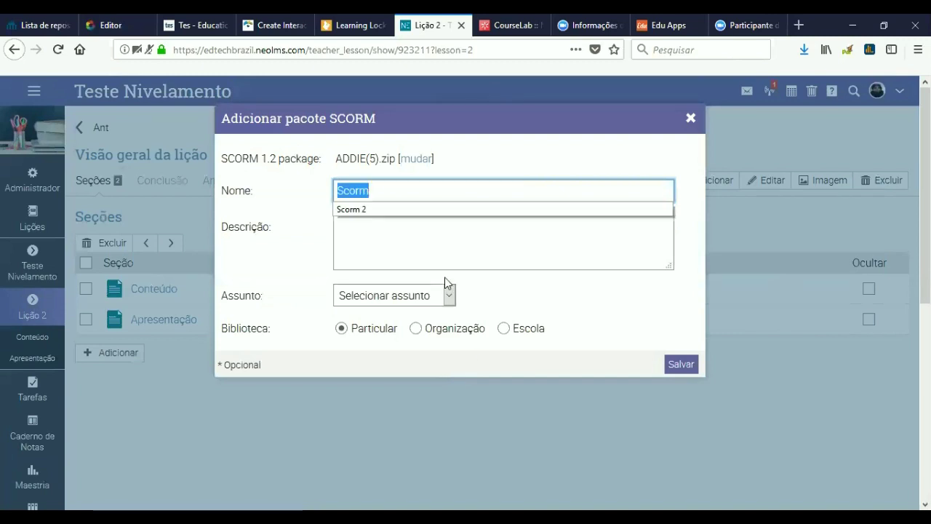
click(440, 245)
text(Scorm)
click(449, 295)
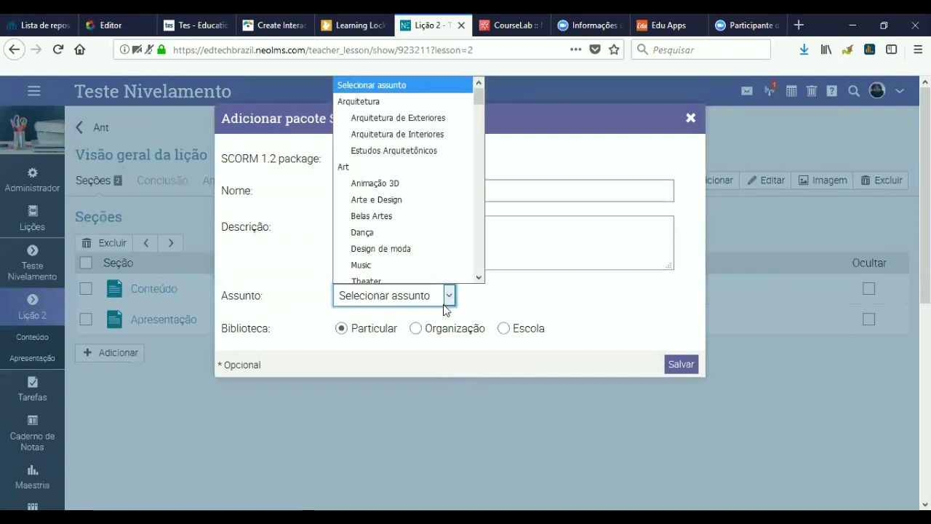
click(429, 260)
click(673, 367)
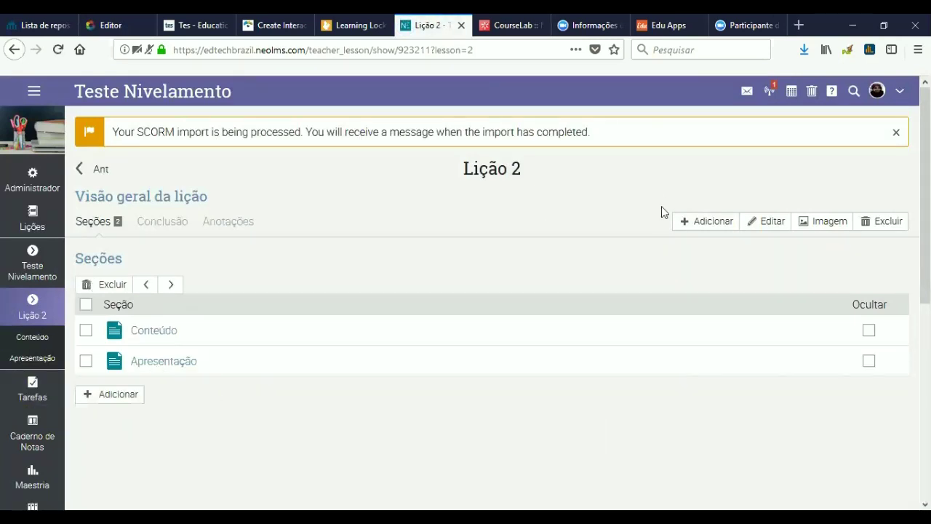
Step: Open the new Scorm section from the import-complete notification
click(897, 133)
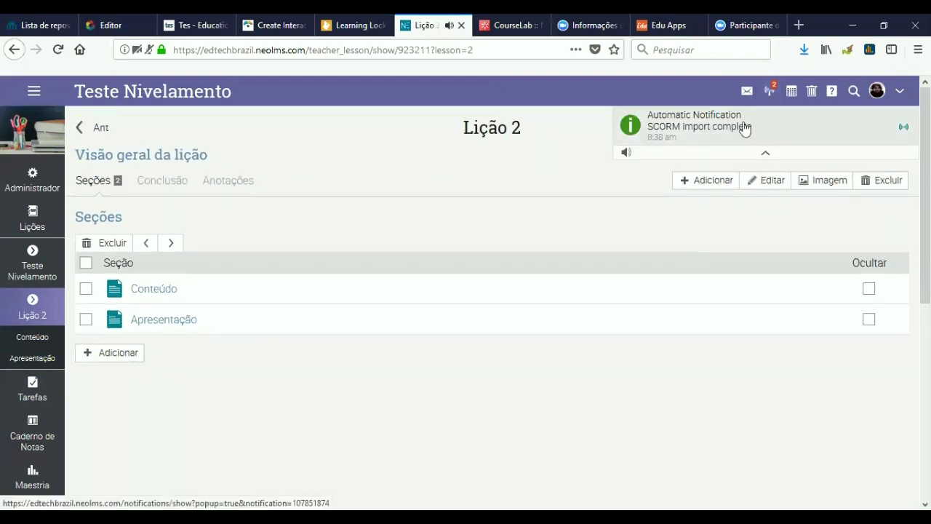
click(786, 135)
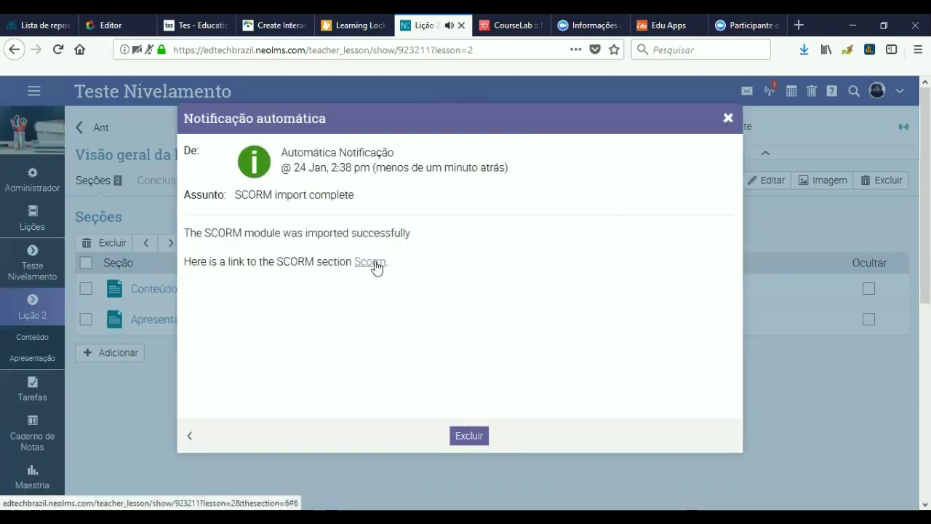
click(372, 263)
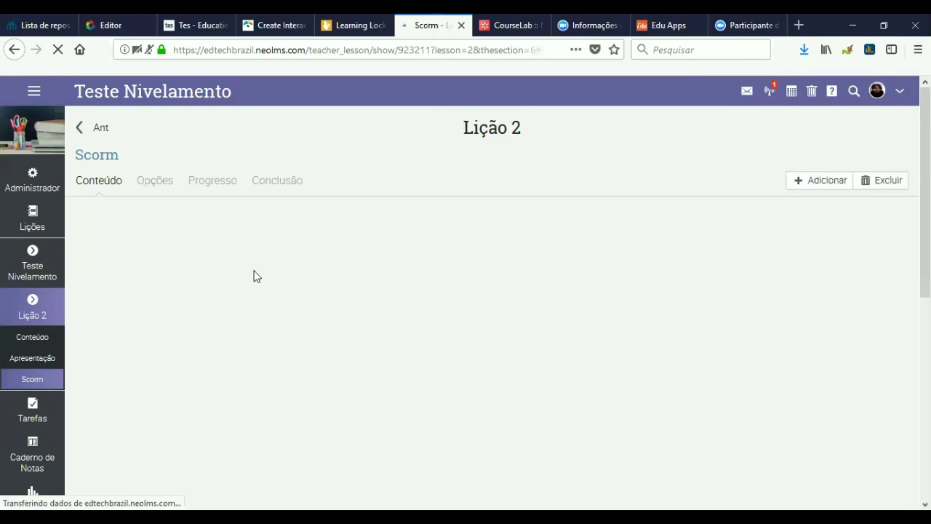
Step: Review the Scorm section page and its Opções settings
scroll(254, 275, down, 4)
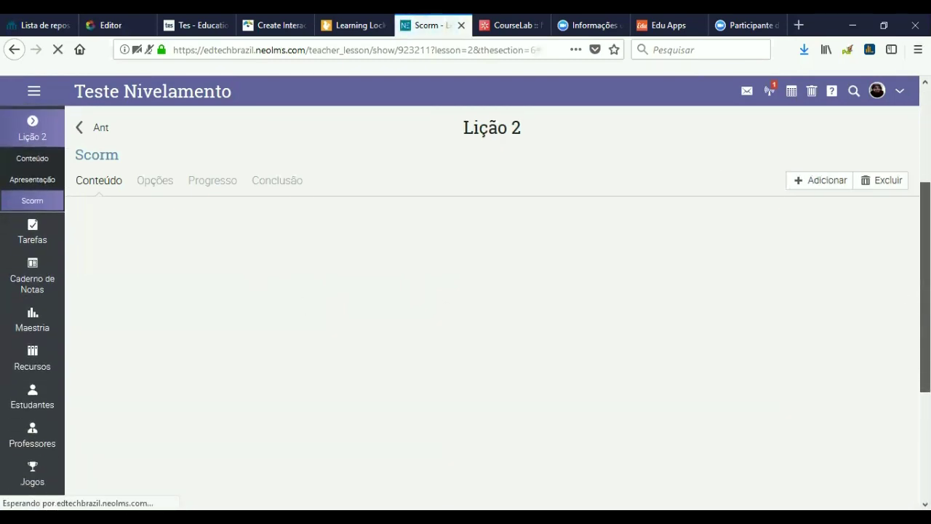
scroll(130, 174, up, 4)
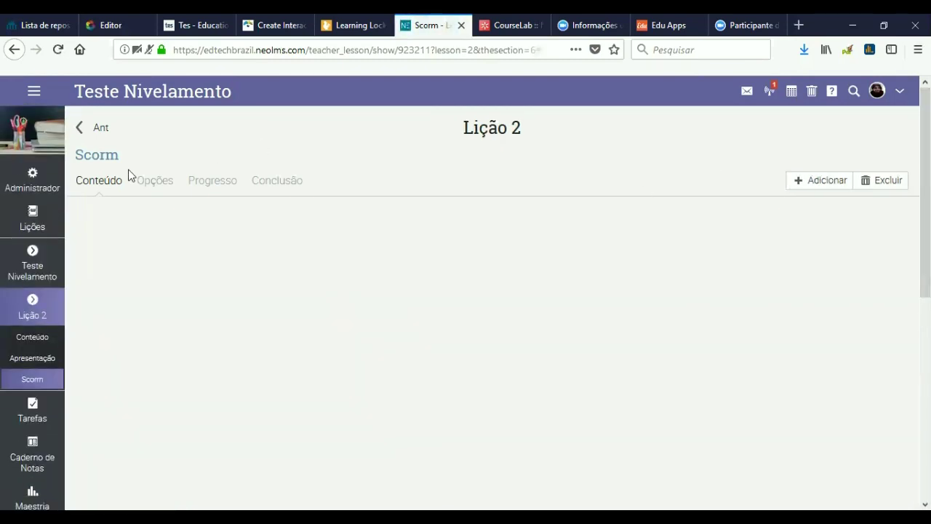
scroll(178, 207, down, 2)
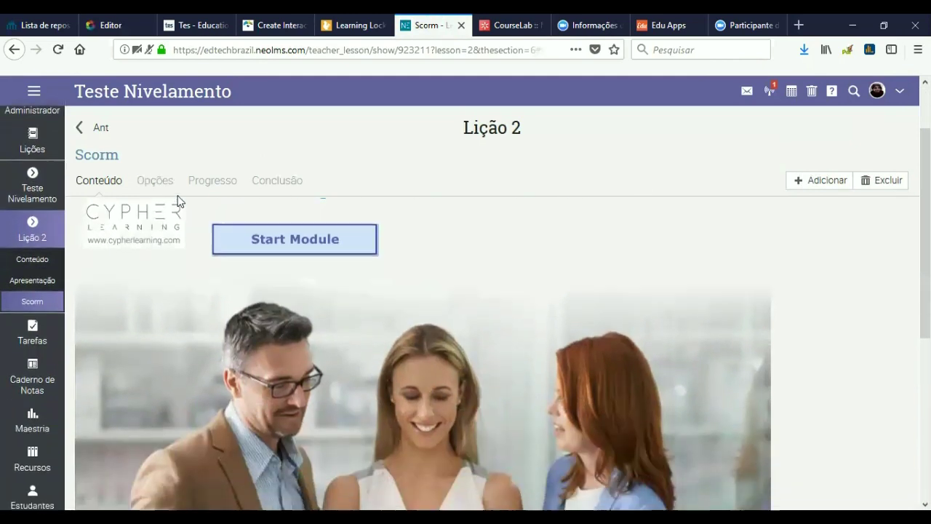
scroll(178, 202, down, 2)
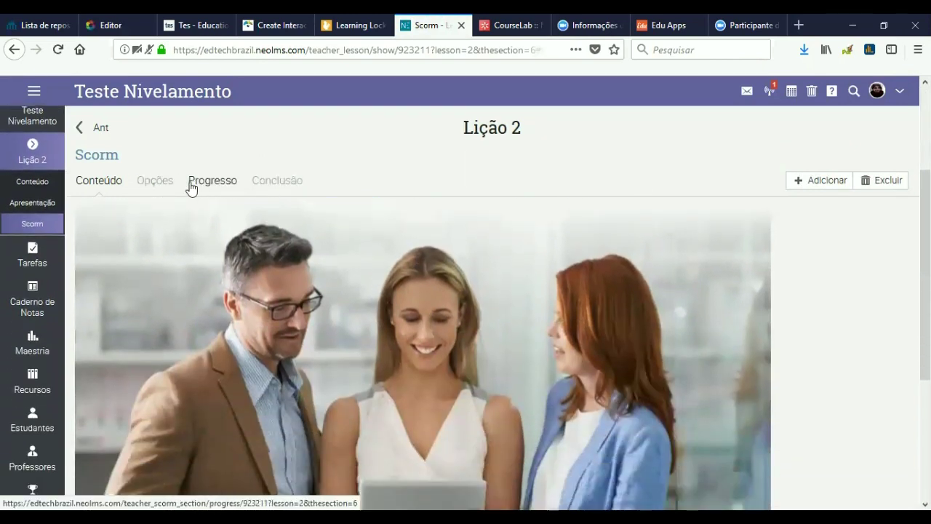
click(166, 186)
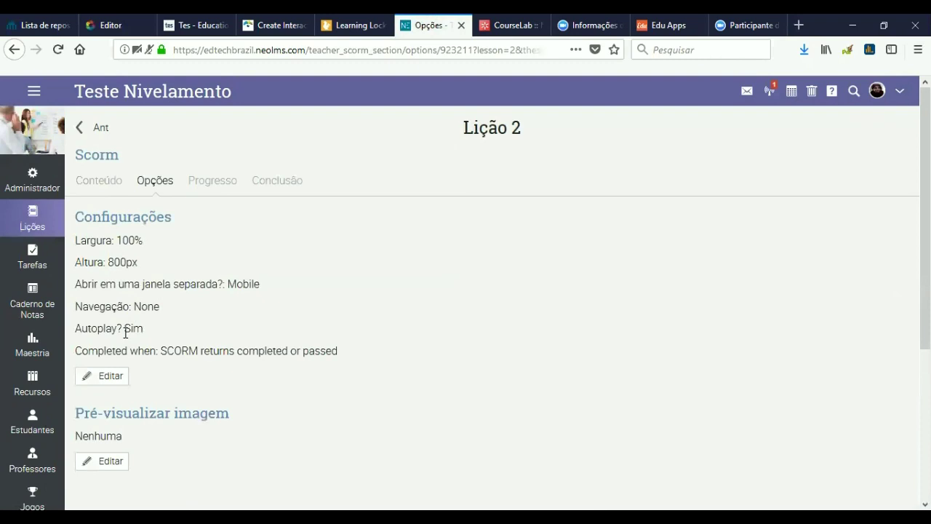
scroll(204, 362, down, 2)
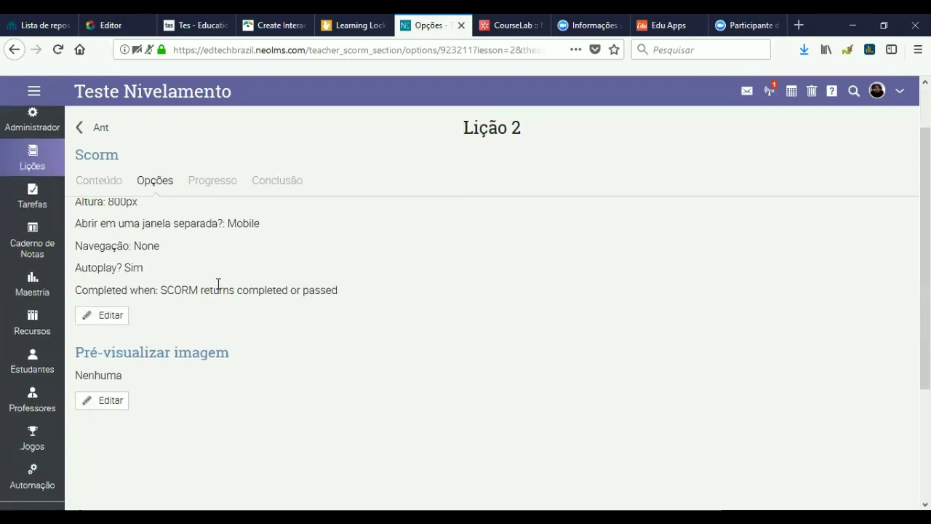
scroll(277, 324, down, 2)
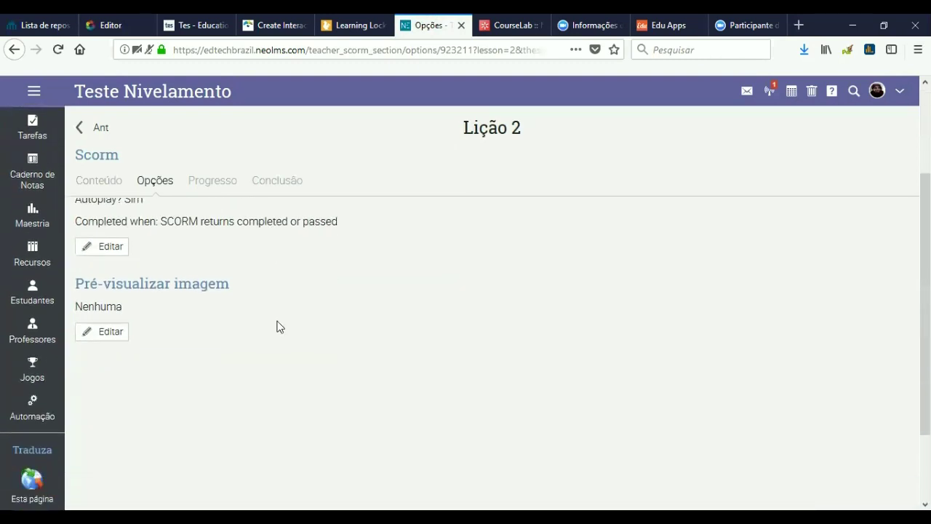
scroll(277, 326, up, 2)
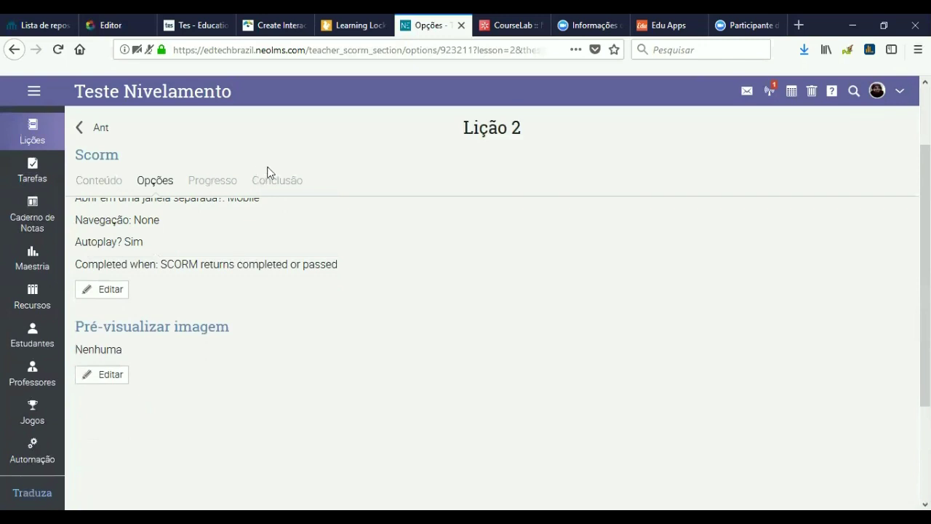
Step: Check the Progresso and Conclusão tabs, then return to the Lição 2 overview
click(230, 186)
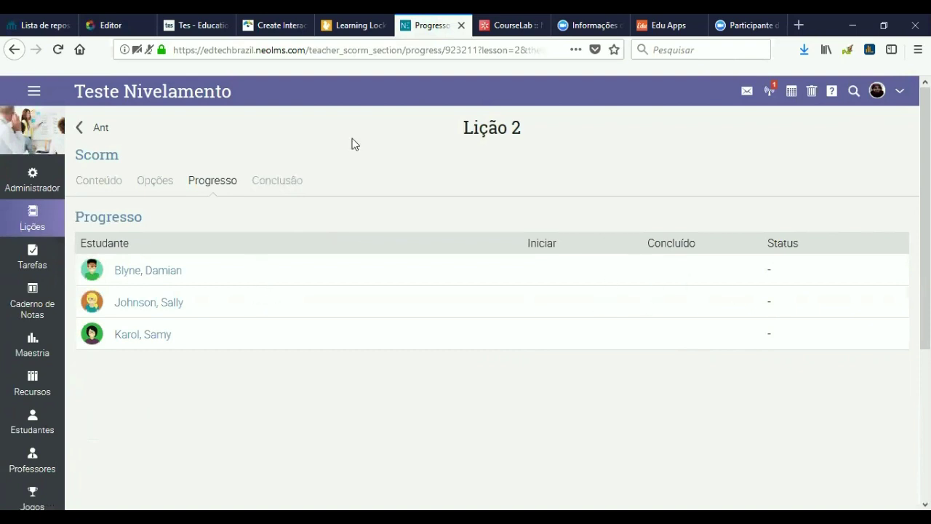
click(286, 180)
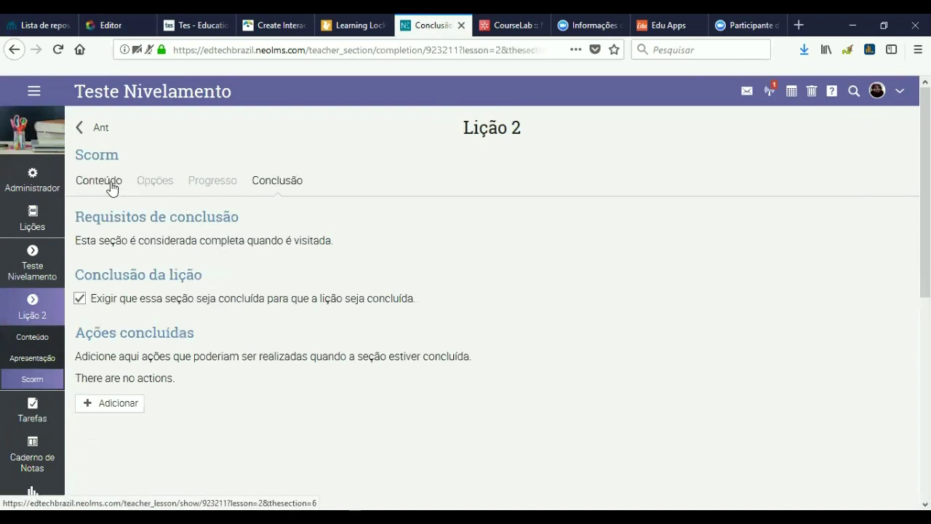
click(44, 309)
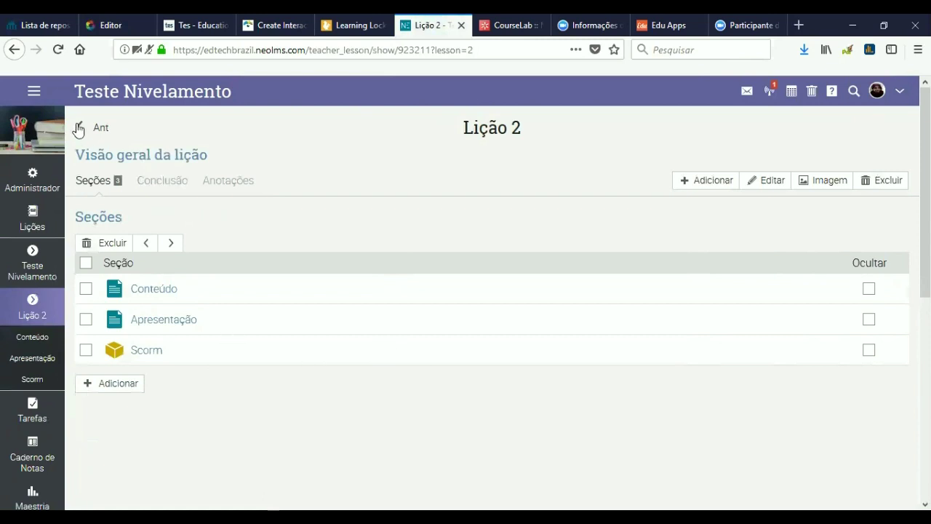
Step: Start adding a tool resource, then close the form without choosing a provider
click(33, 91)
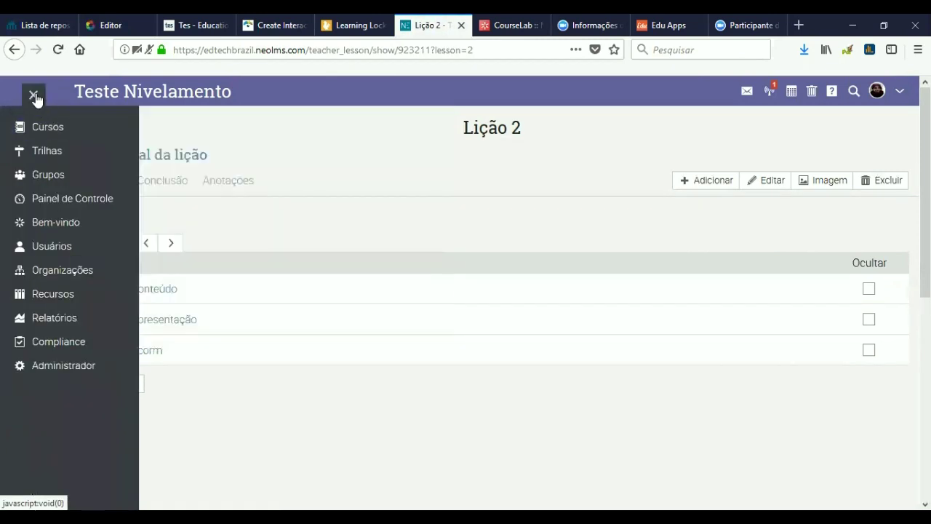
mouse_move(58, 297)
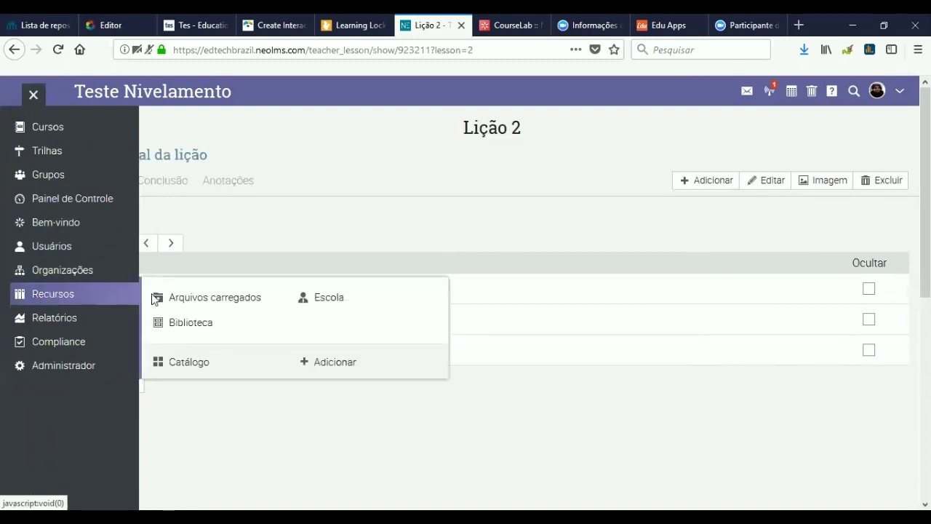
click(339, 363)
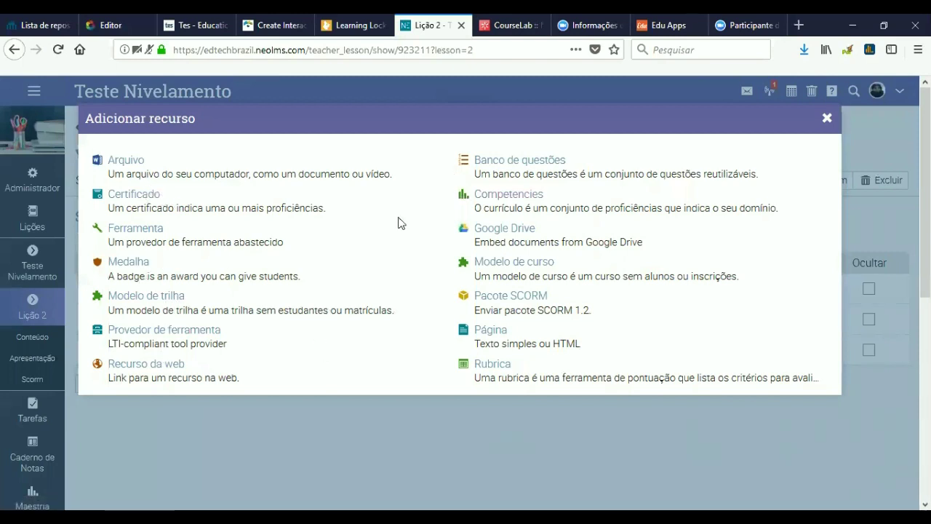
click(135, 229)
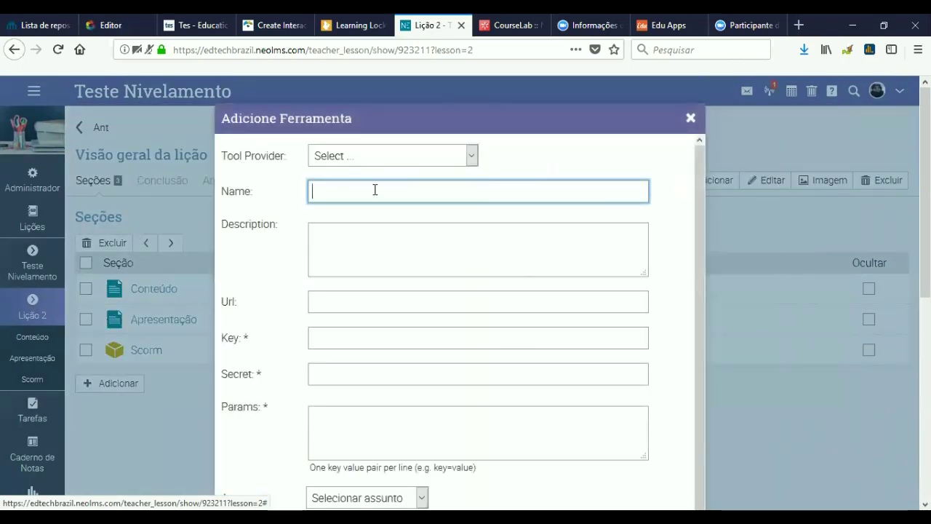
click(385, 159)
click(530, 176)
click(689, 120)
Step: Reopen the add-tool form, leaving the tool provider unselected
click(33, 91)
click(42, 294)
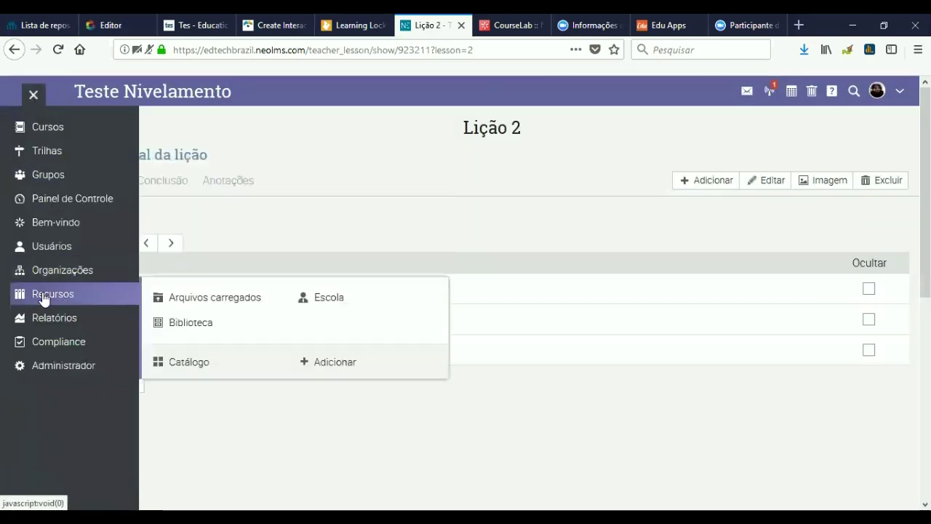
click(322, 359)
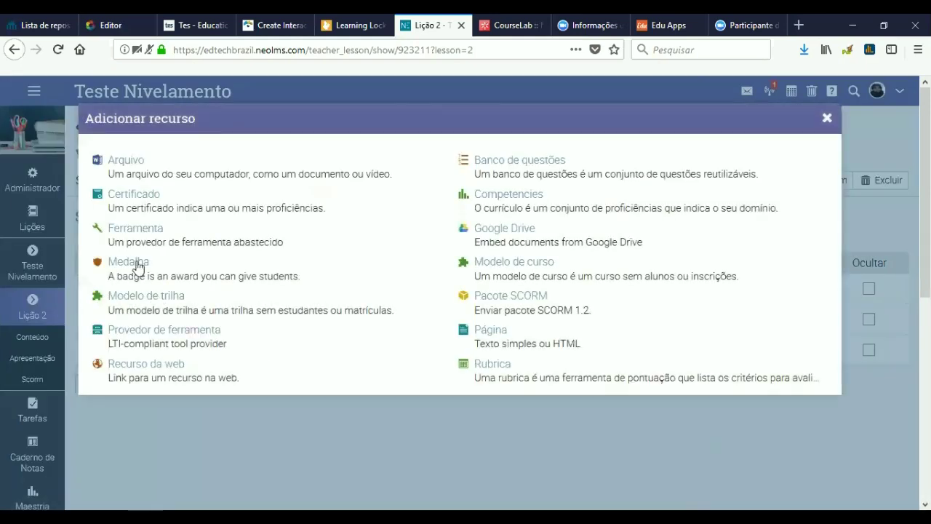
click(141, 227)
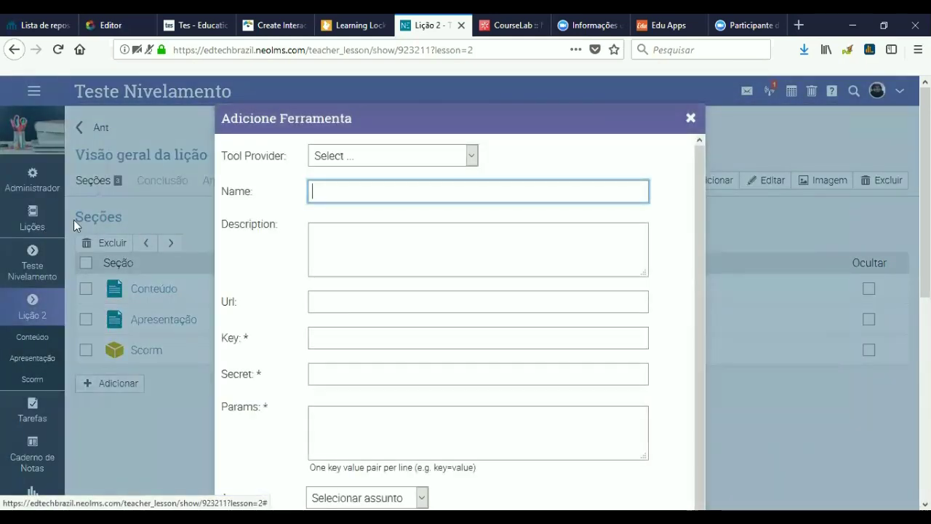
click(402, 154)
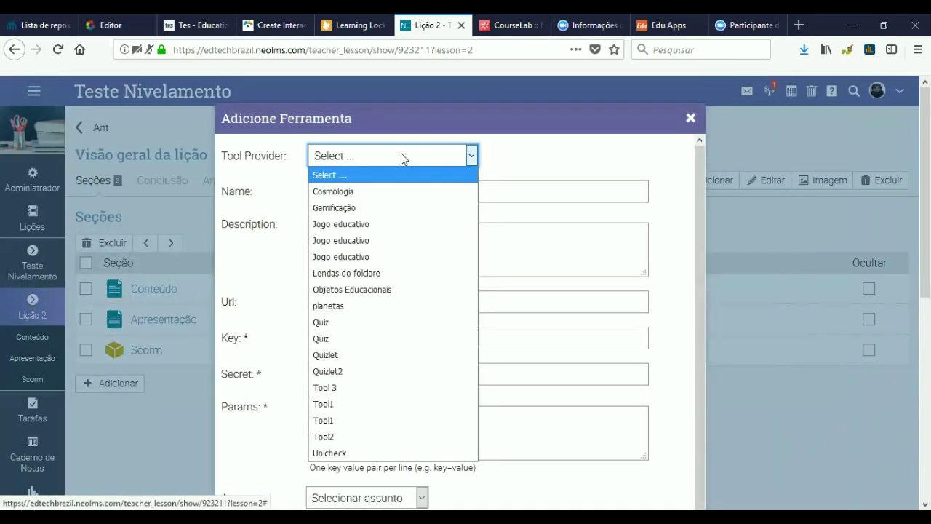
click(527, 156)
Step: Enter 'Quiz Scorm' as name and description, with the Quizlet redirect address as Url
click(435, 192)
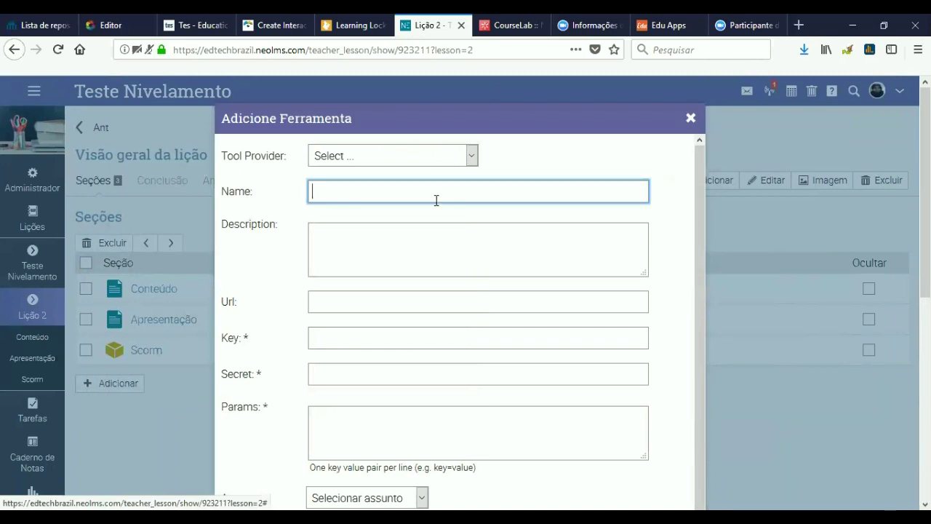
text(Quiz Scorm)
key(ctrl+a)
key(ctrl+c)
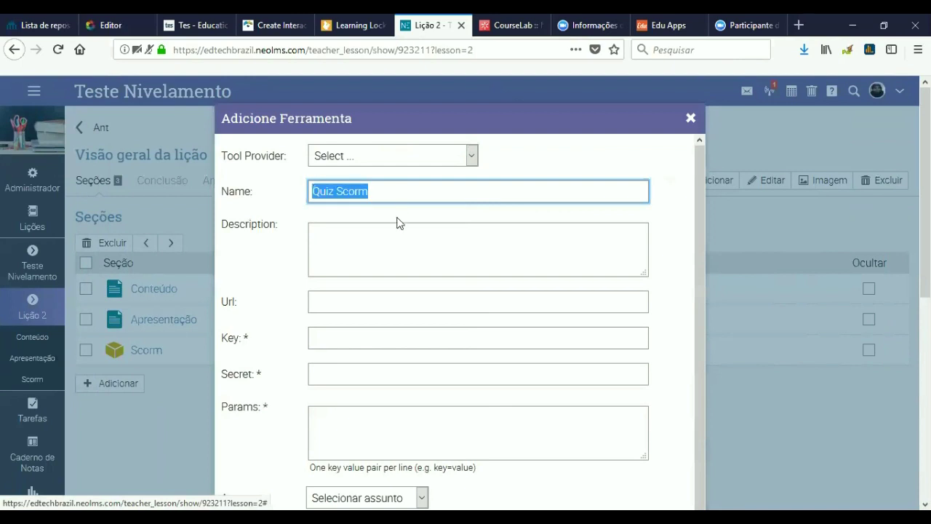
click(391, 242)
key(ctrl+v)
click(361, 306)
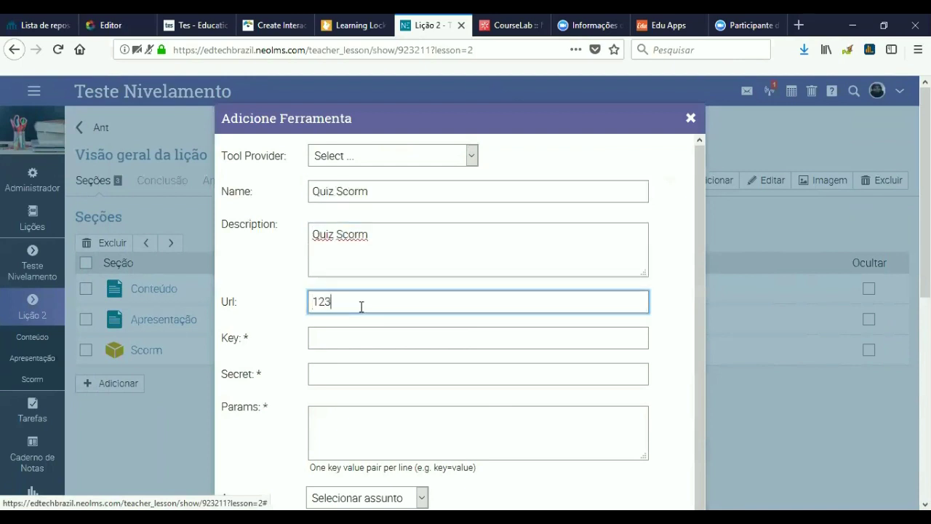
key(ctrl+a)
key(BackSpace)
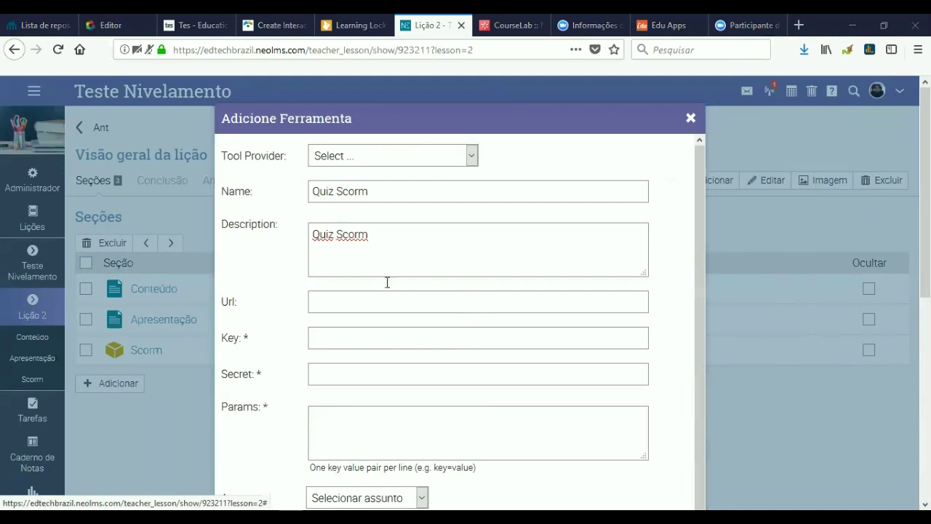
click(375, 301)
text(https://www.edu-apps.org/tool_redirect?id=quizlet)
click(355, 337)
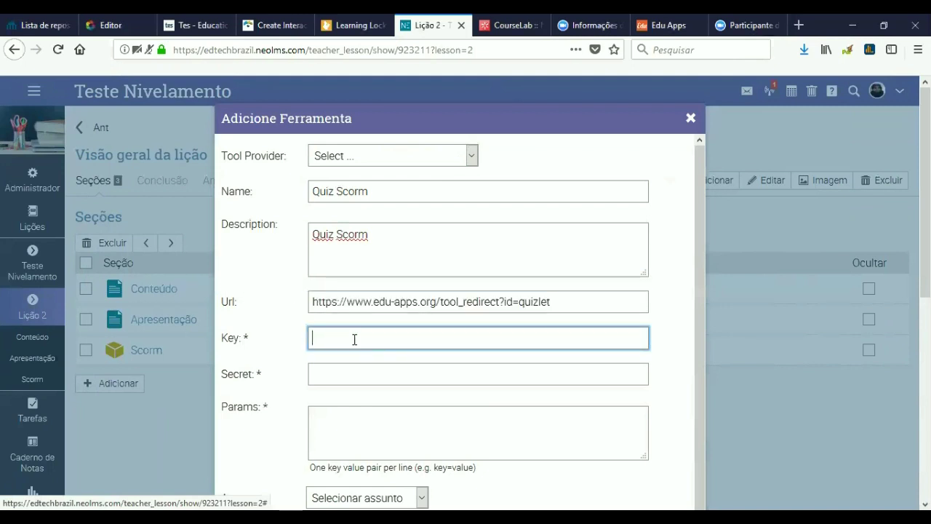
click(342, 374)
click(423, 403)
scroll(423, 402, down, 3)
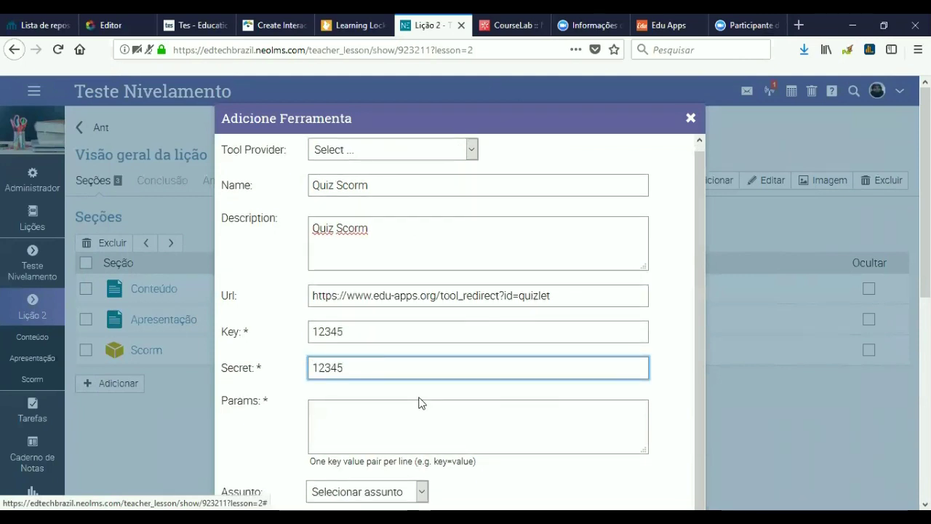
click(397, 347)
click(421, 413)
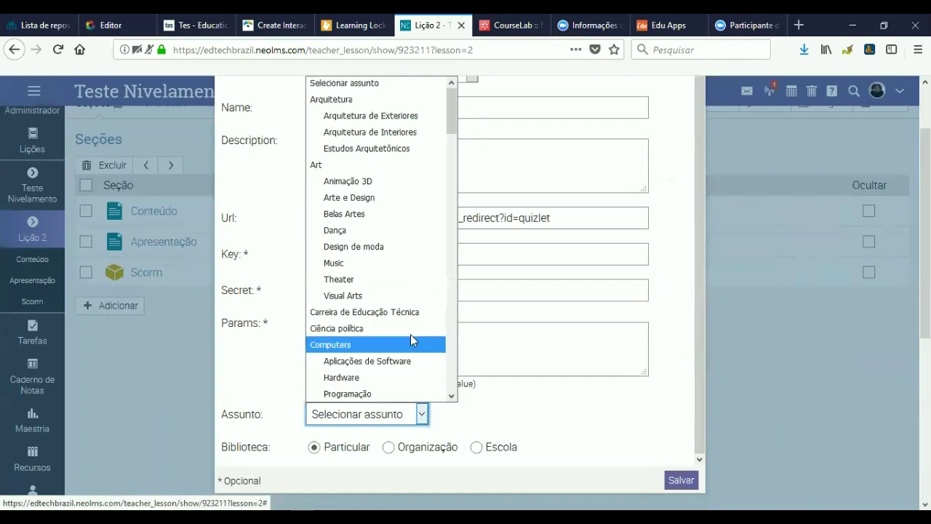
click(404, 327)
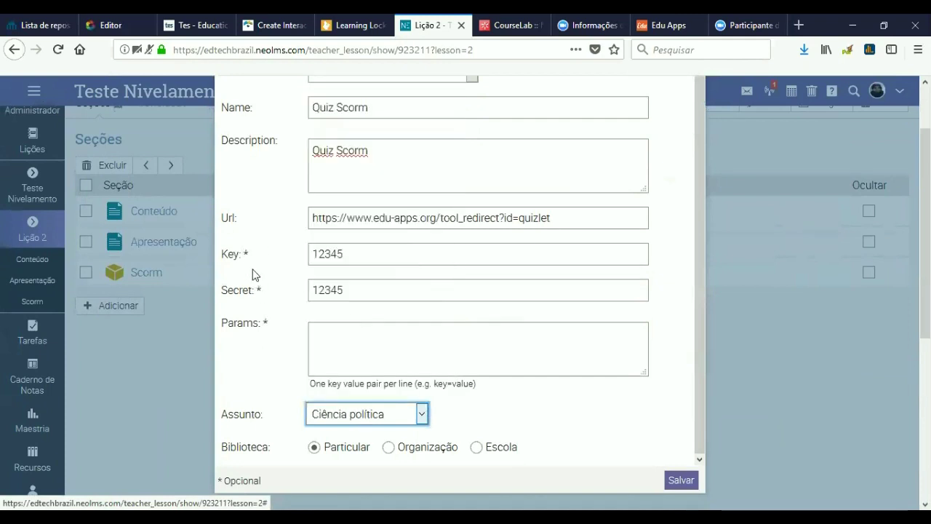
scroll(373, 395, down, 2)
click(682, 403)
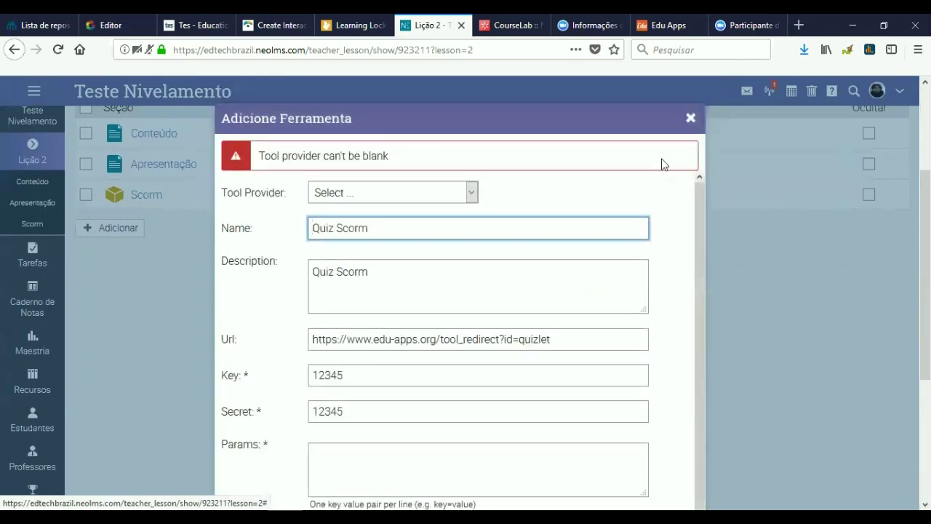
Step: After the blank-provider error, close the add-tool form without saving
click(409, 197)
click(690, 117)
scroll(137, 325, down, 1)
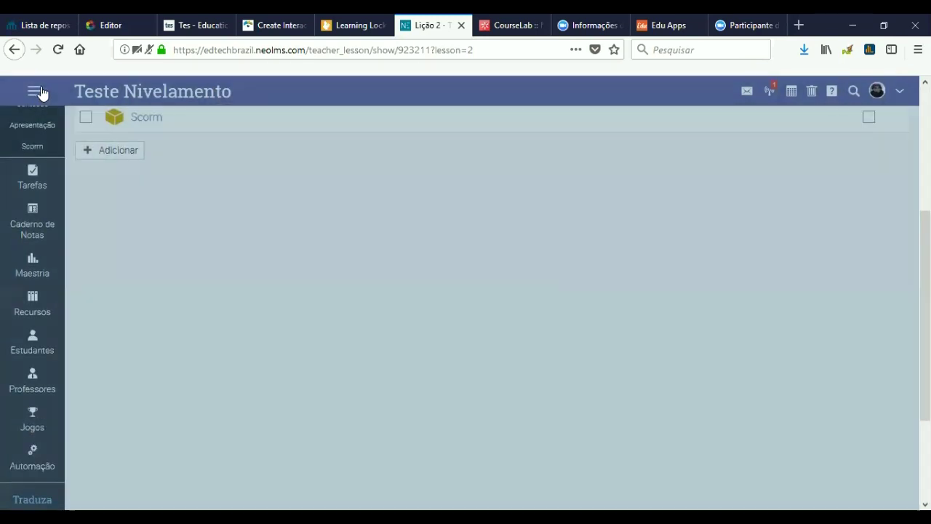
click(35, 92)
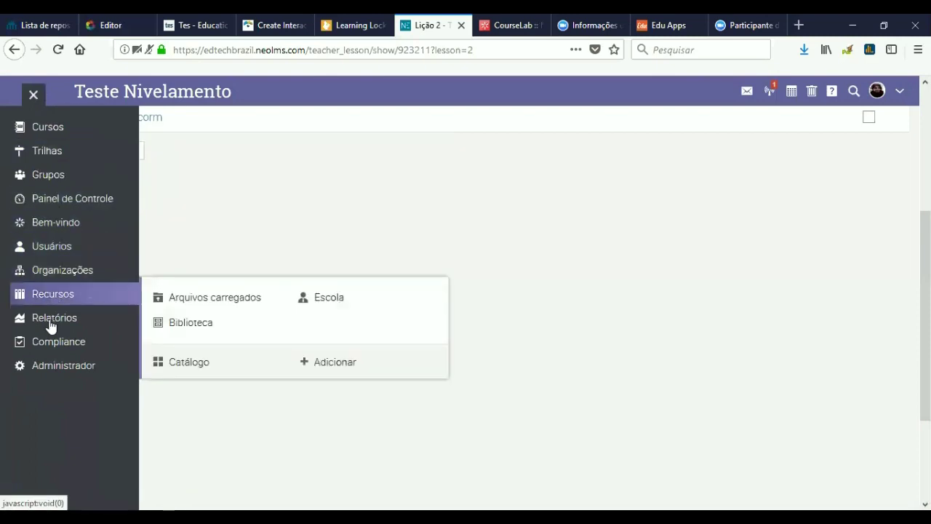
Step: From the admin dashboard, start a new tool resource using the Quizlet2 provider
click(53, 206)
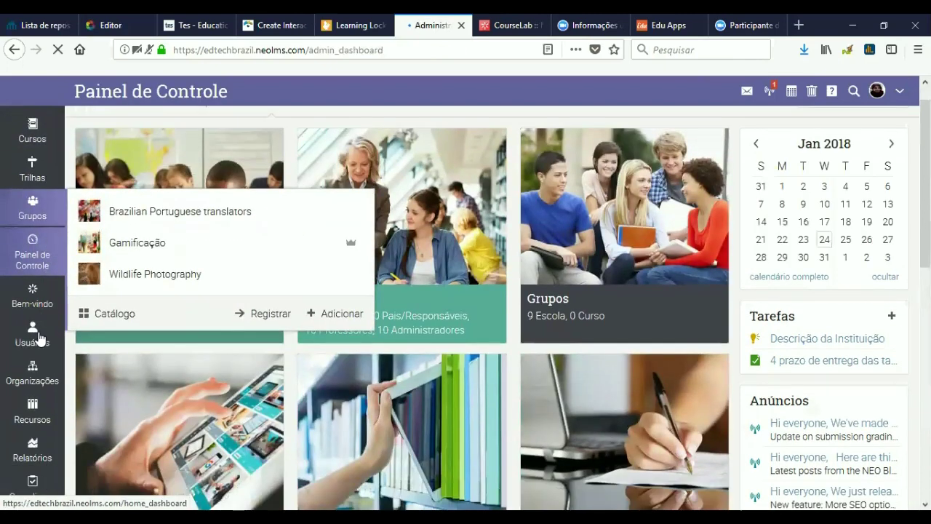
scroll(32, 342, down, 2)
mouse_move(32, 362)
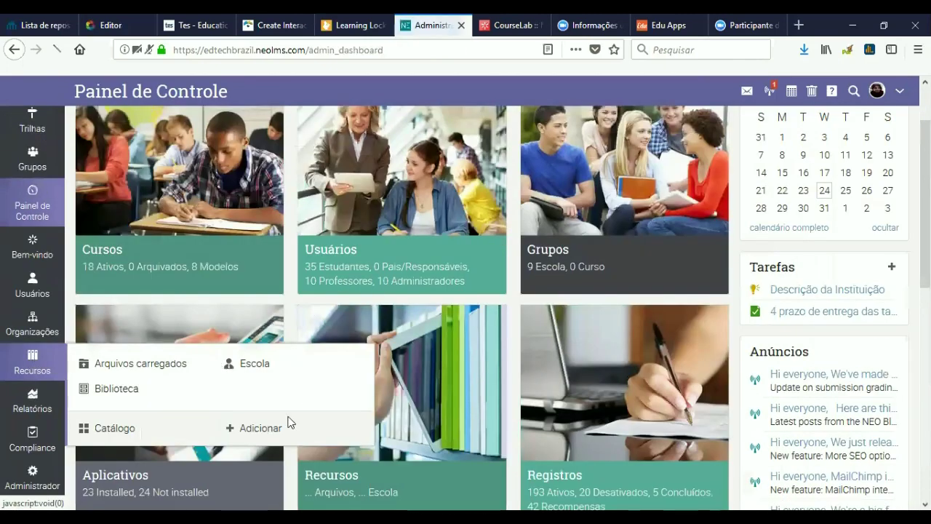
click(259, 428)
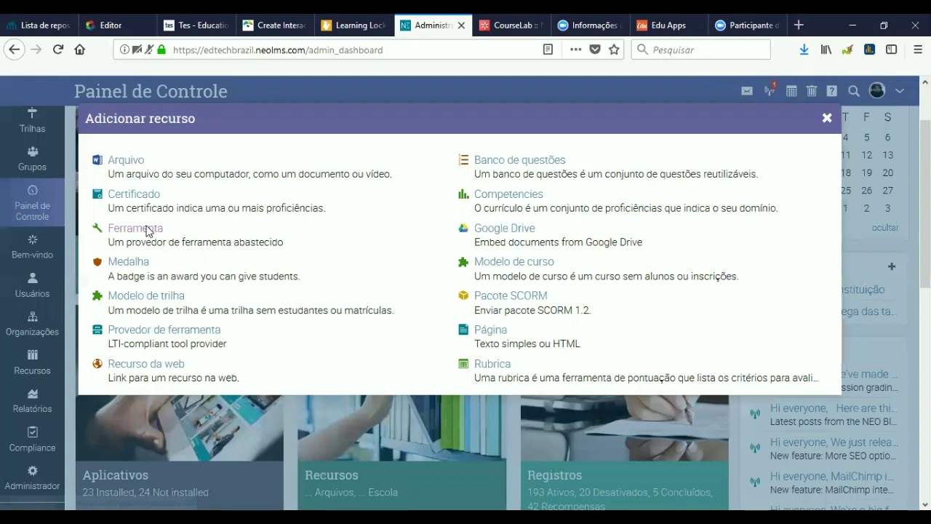
click(147, 229)
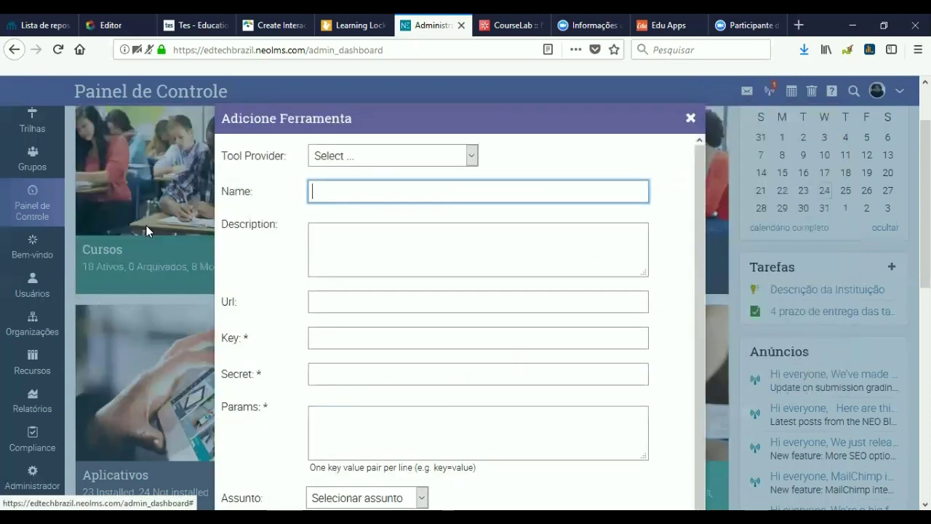
click(472, 159)
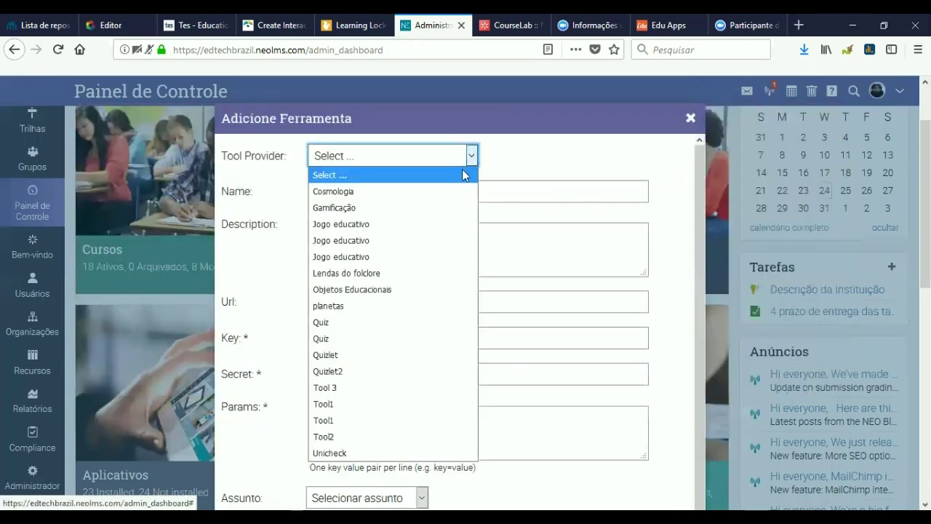
click(359, 371)
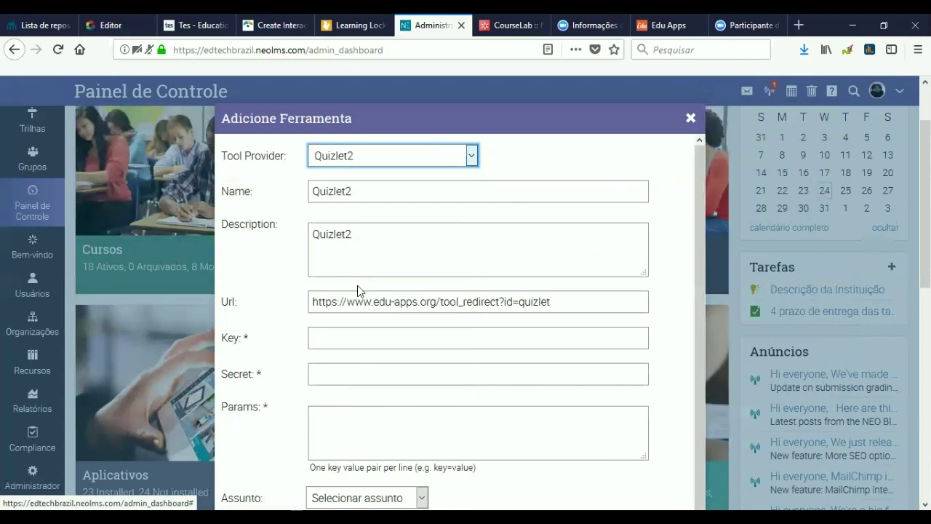
click(328, 343)
click(338, 384)
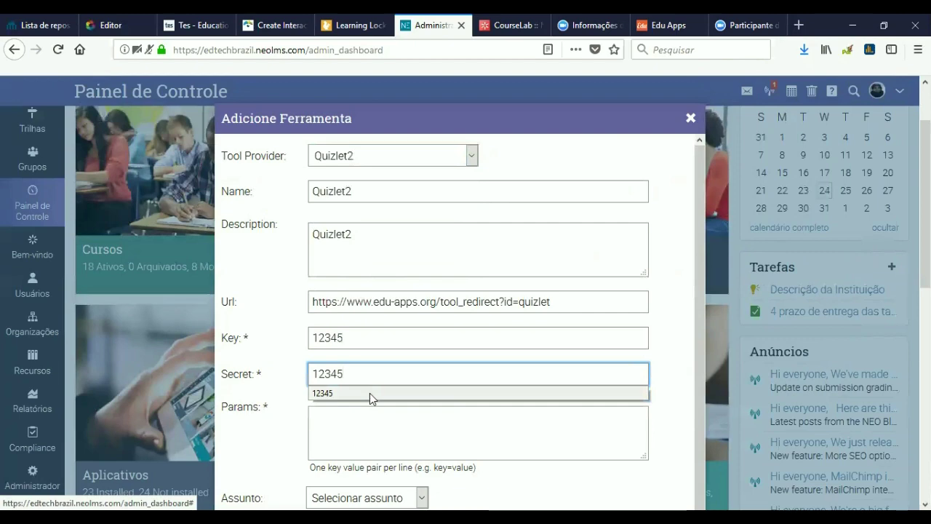
click(480, 428)
scroll(431, 432, down, 3)
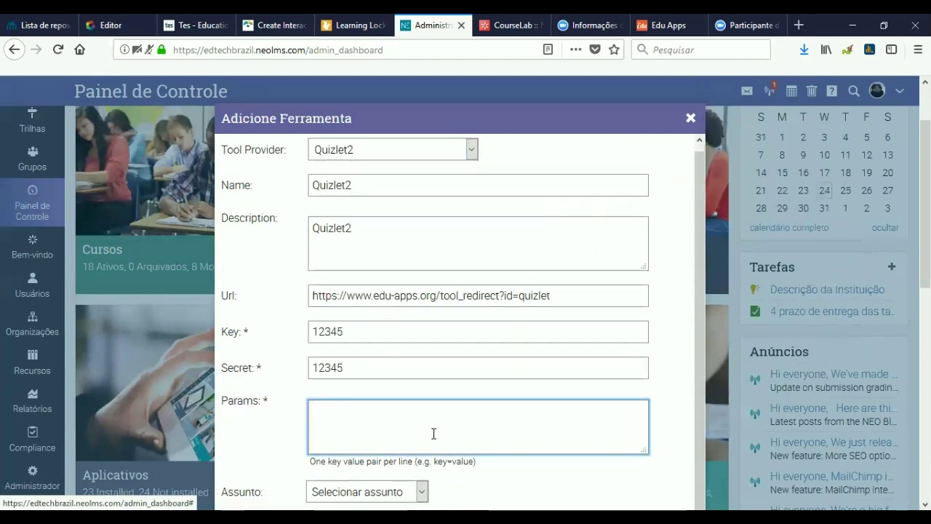
click(418, 258)
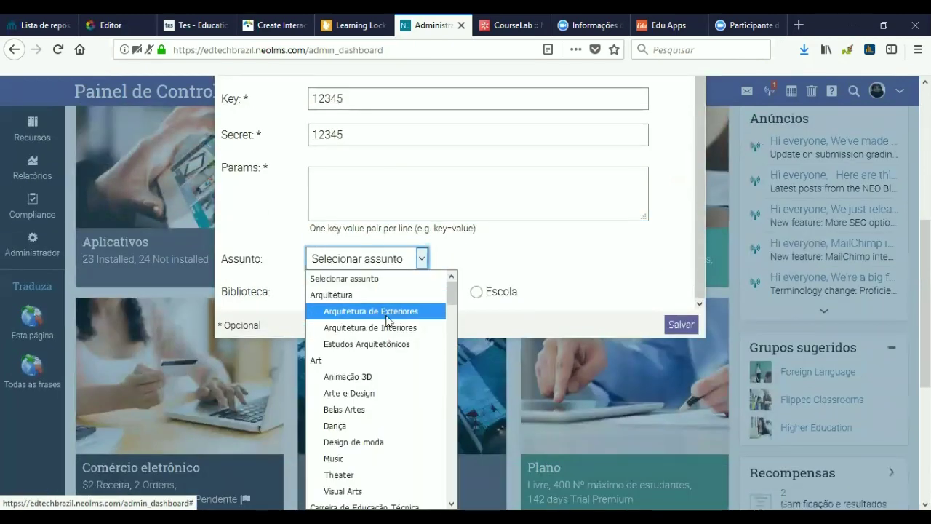
click(376, 312)
click(678, 325)
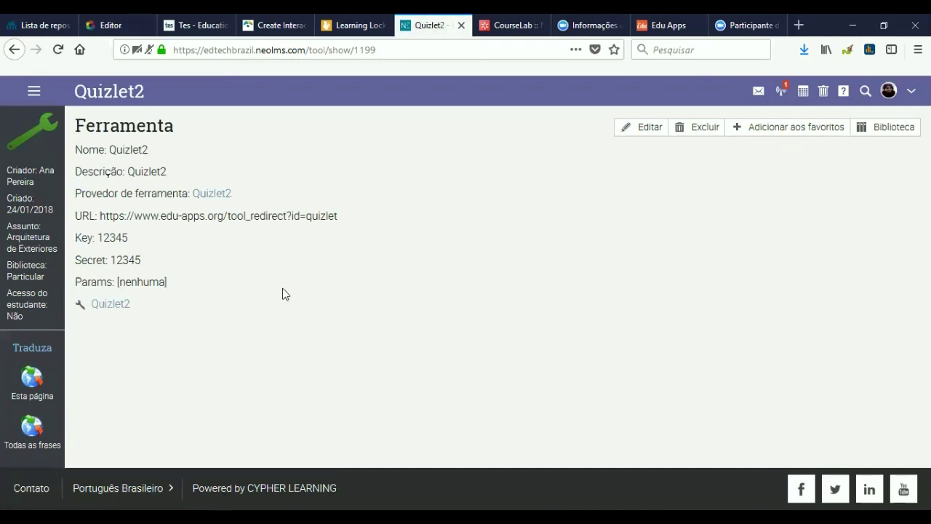
Step: Start a new LTI assignment on the LTI page with Quizlet2 as provider
click(35, 93)
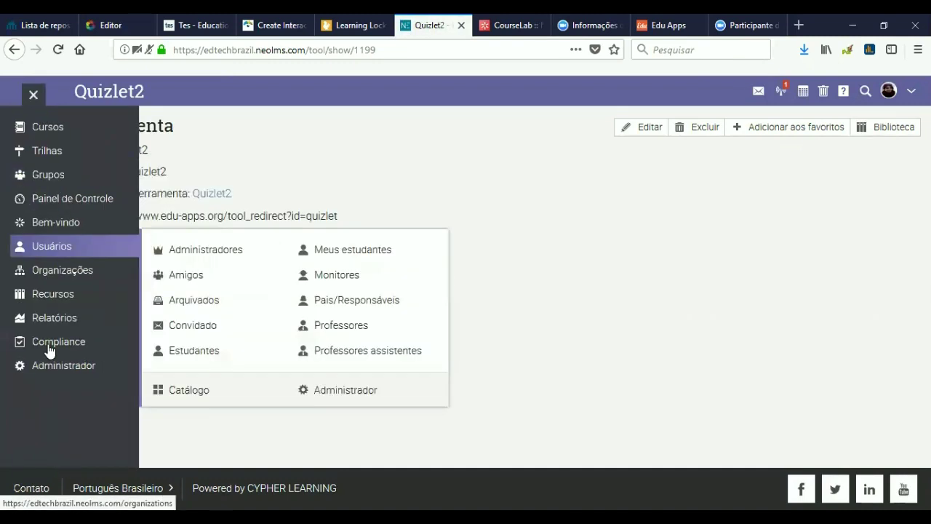
mouse_move(72, 368)
click(323, 190)
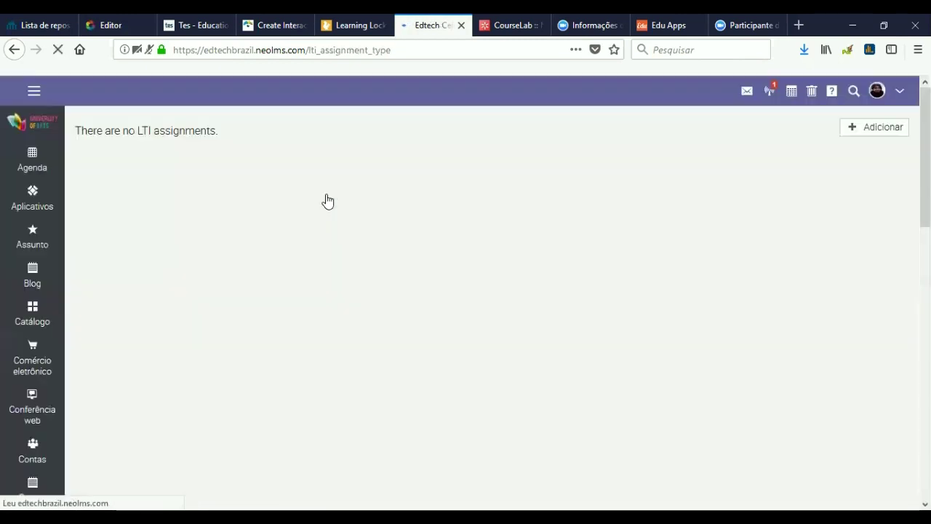
click(883, 131)
click(477, 158)
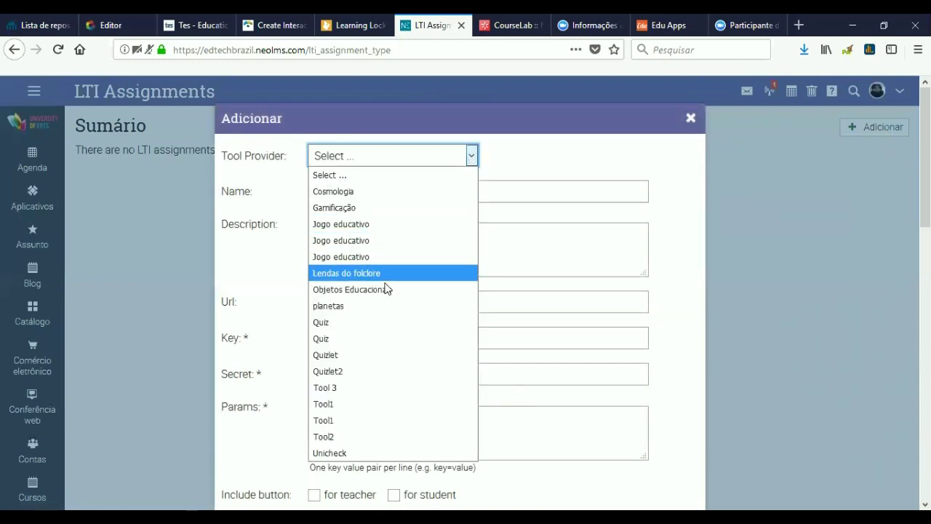
click(350, 372)
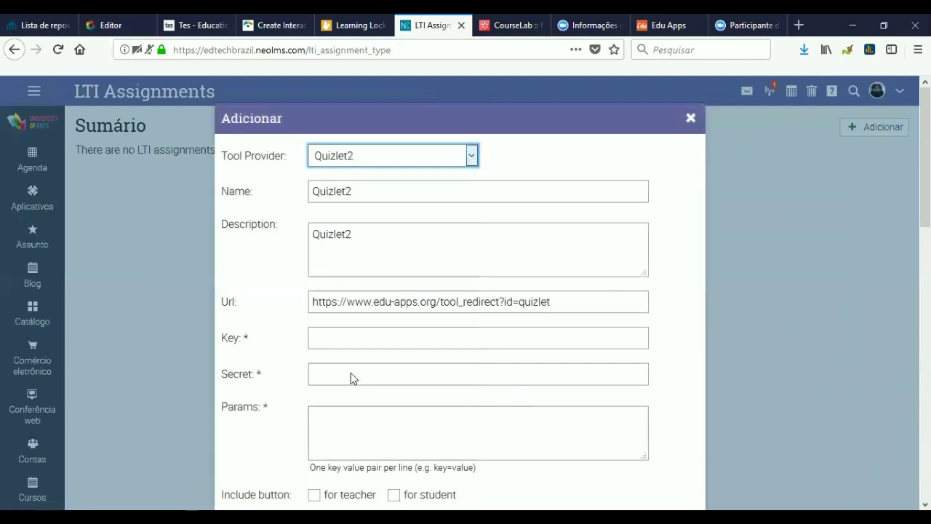
click(335, 340)
click(338, 377)
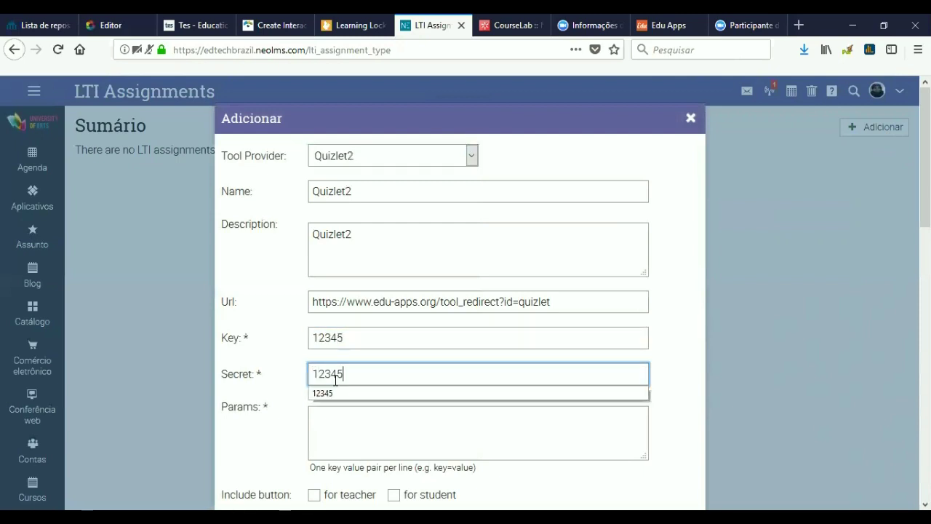
scroll(334, 380, down, 4)
click(314, 341)
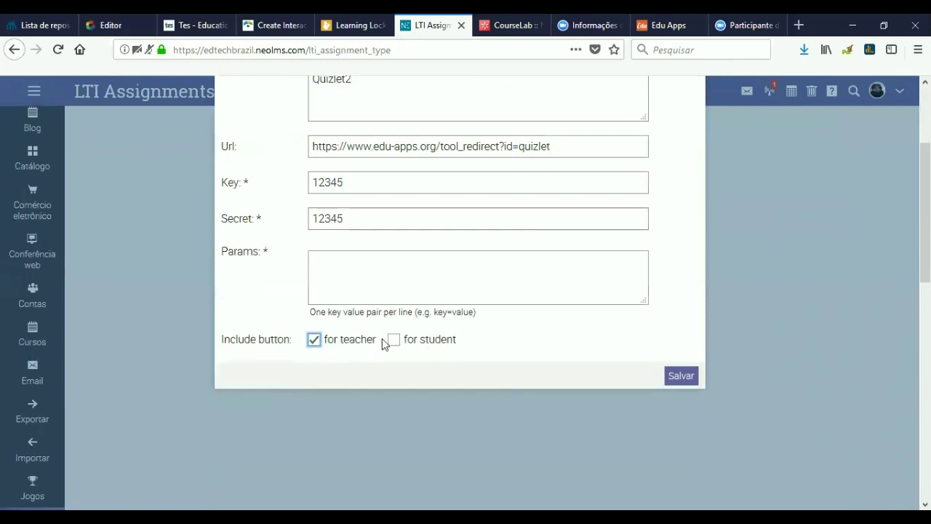
click(393, 341)
click(682, 377)
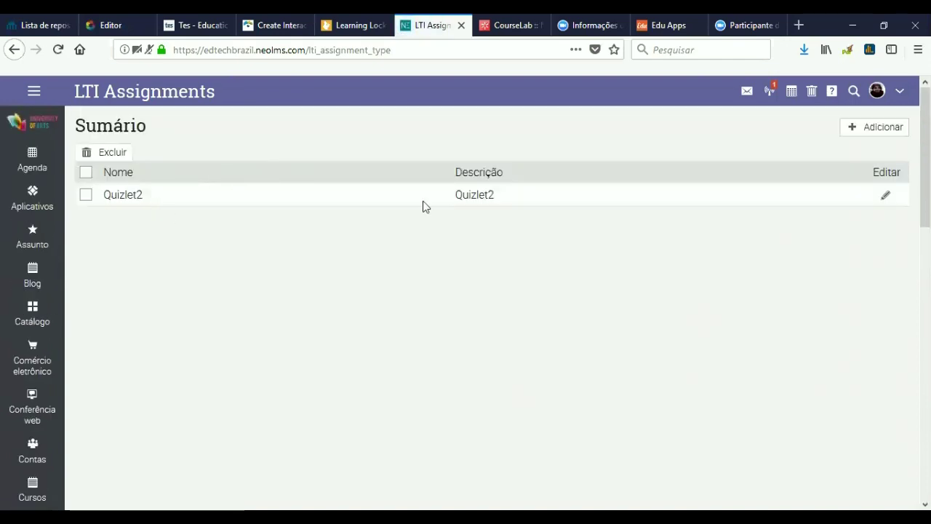
click(34, 92)
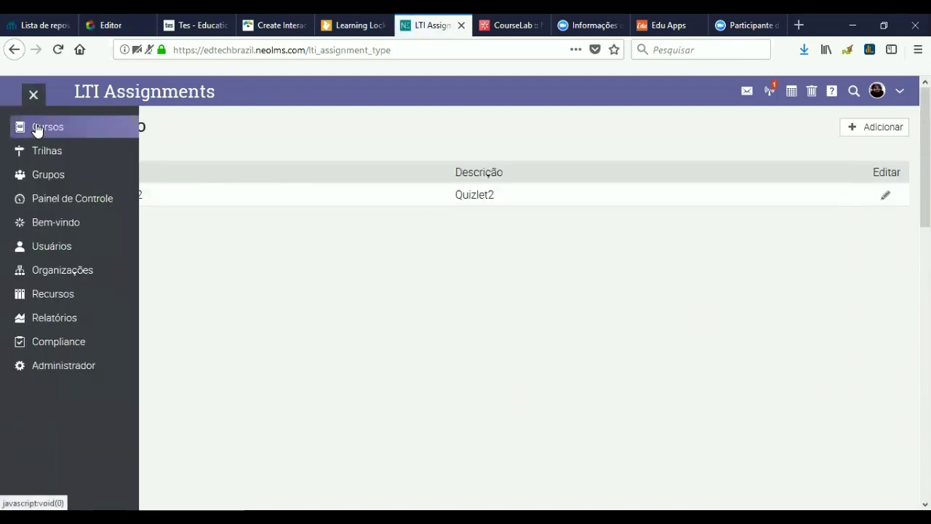
Step: Open Lição 2 in Teste Nivelamento and add a Quizlet2 section
mouse_move(35, 128)
click(219, 304)
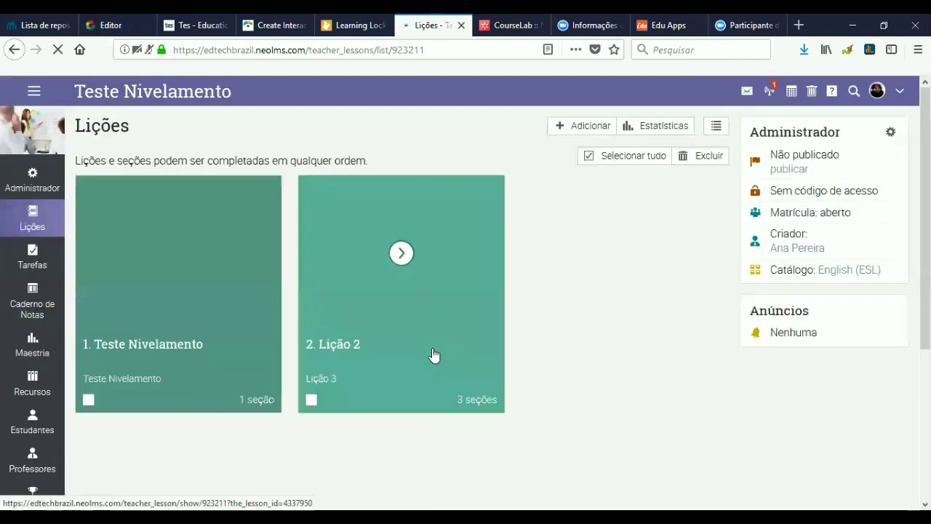
click(345, 351)
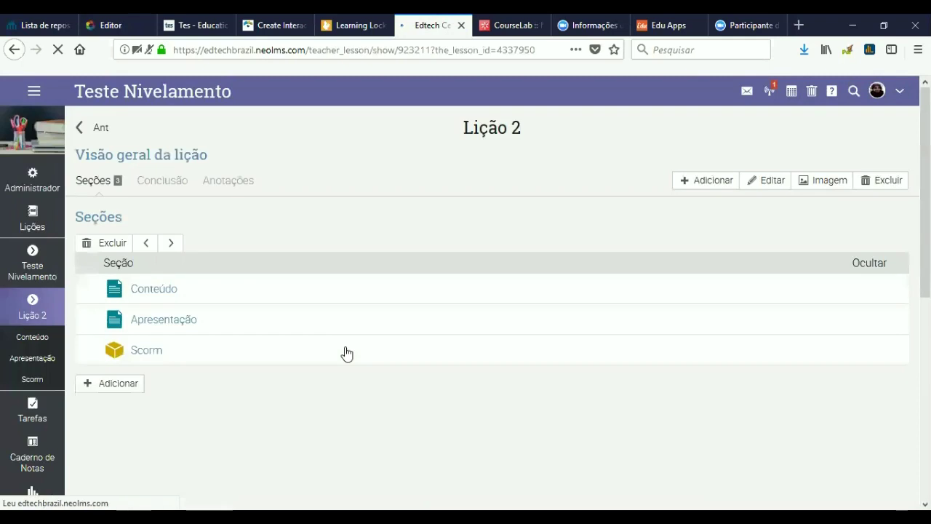
click(123, 385)
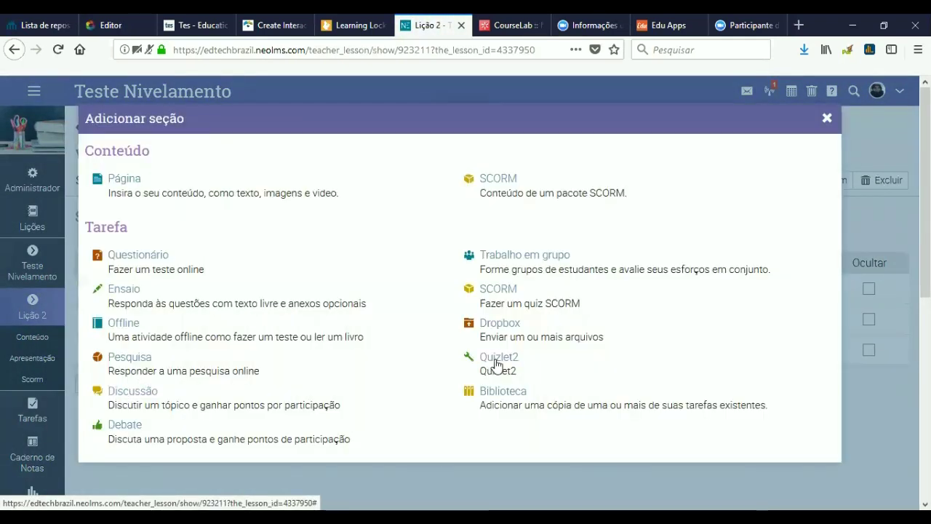
click(497, 363)
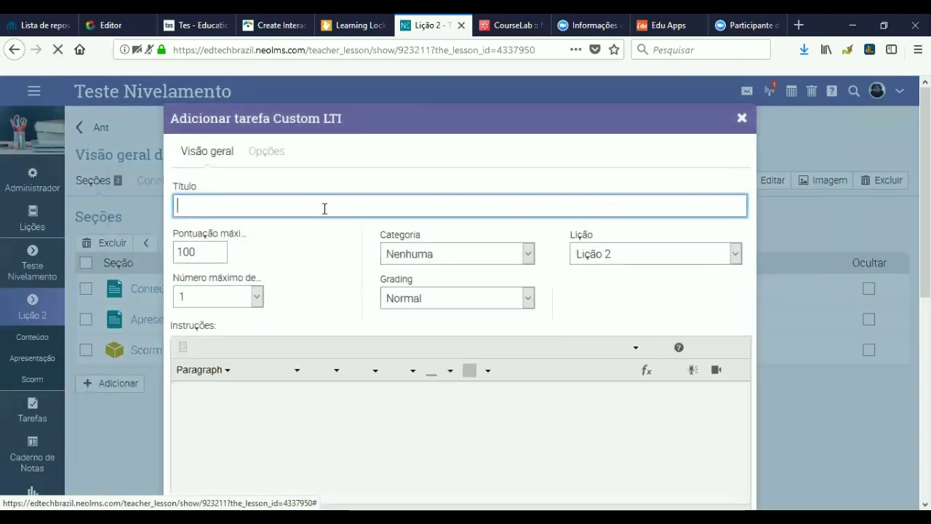
Step: Title it 'Quiz LTI', set maximum attempts N/A and category Dever de casa, and save
click(324, 208)
text(Qioz)
key(BackSpace)
key(BackSpace)
key(BackSpace)
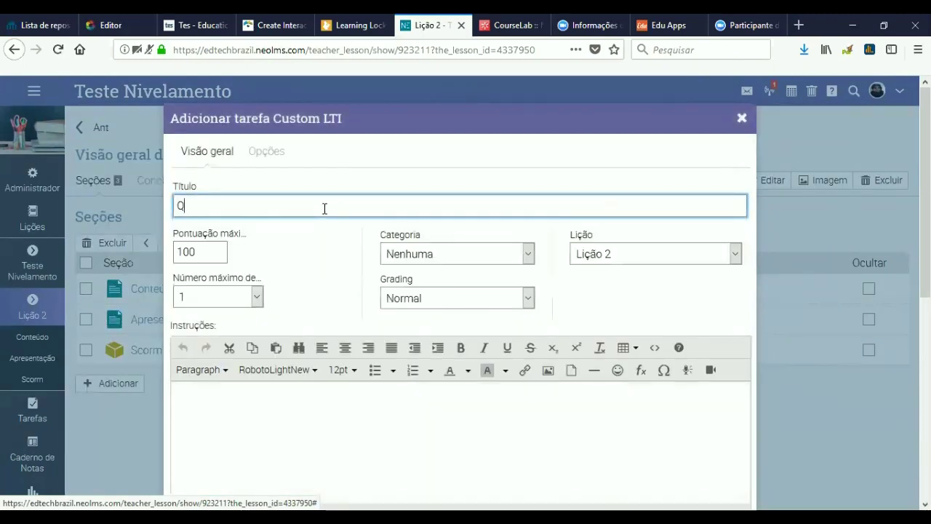
text(uiz LTI)
click(303, 427)
click(256, 297)
click(189, 315)
click(441, 253)
click(430, 291)
click(322, 427)
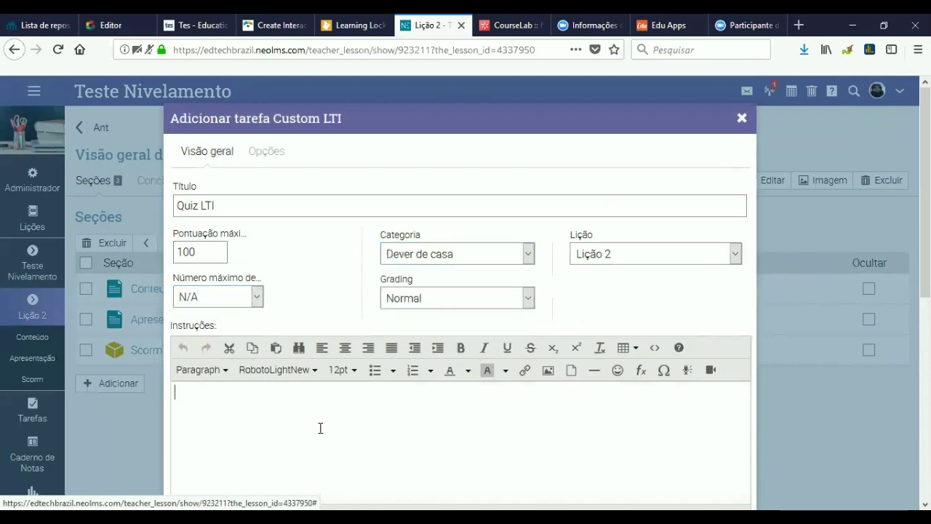
scroll(323, 402, down, 2)
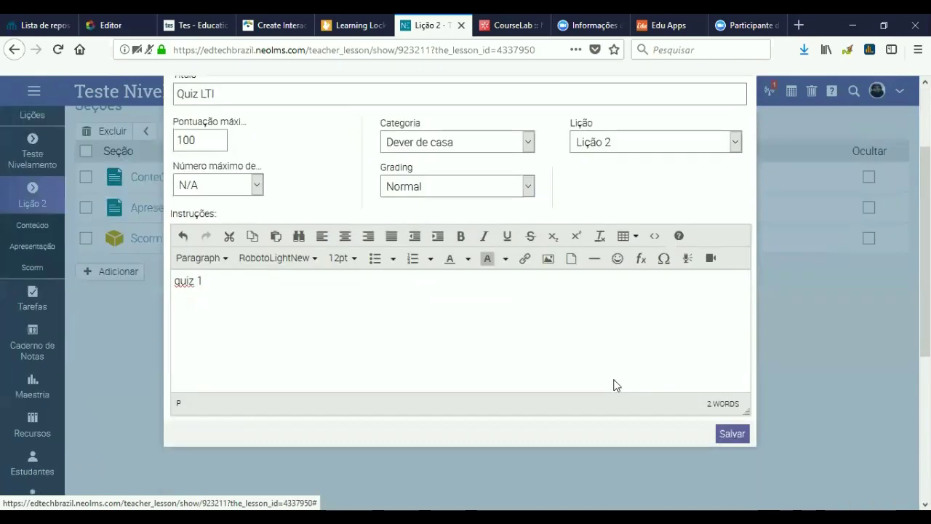
click(724, 390)
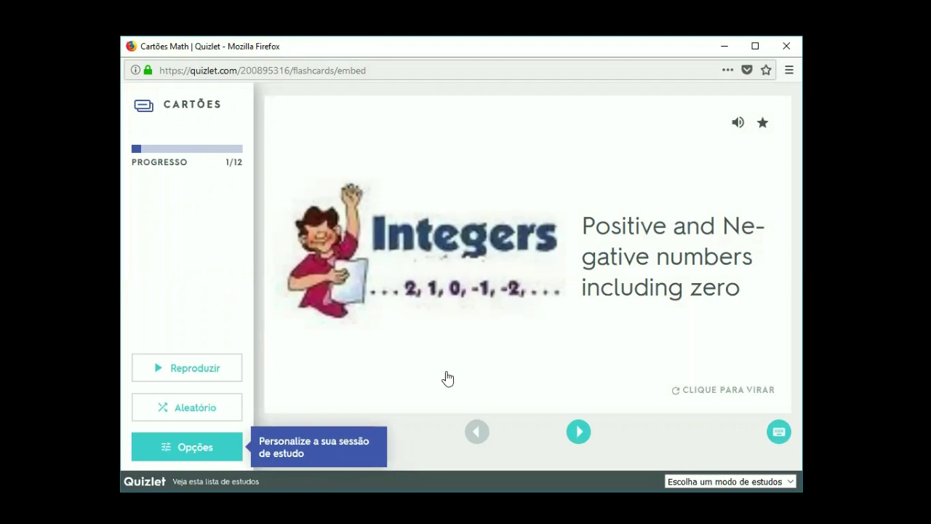
Step: Play the flashcards, flipping the Dot Plot card and enlarging the stem-and-leaf picture
click(187, 366)
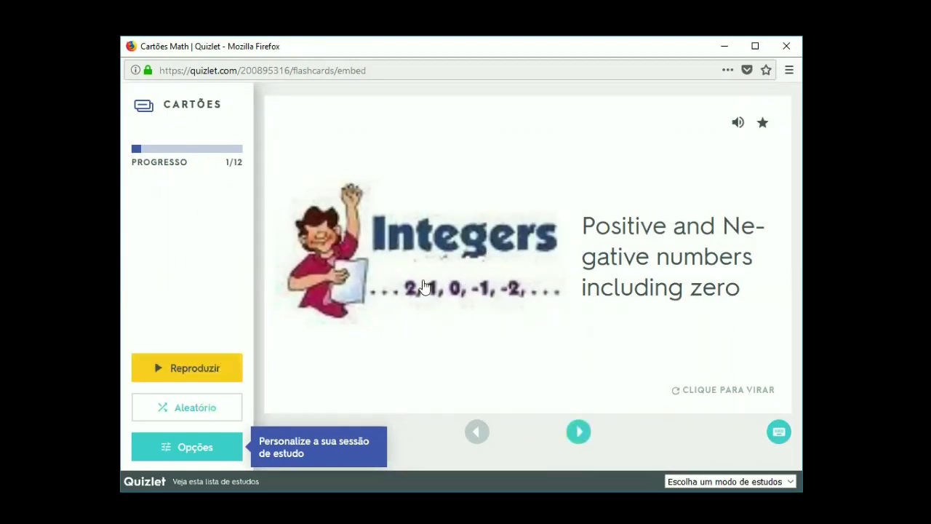
click(578, 432)
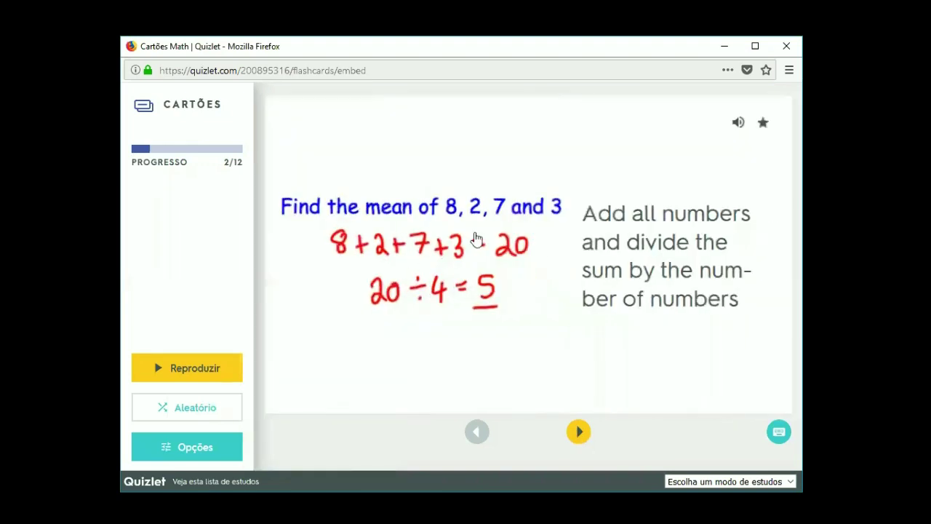
click(578, 431)
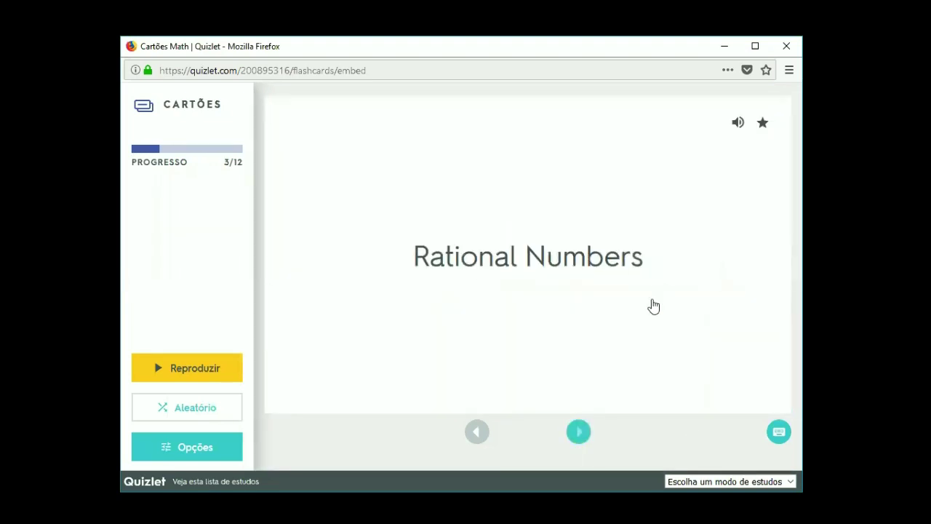
click(578, 431)
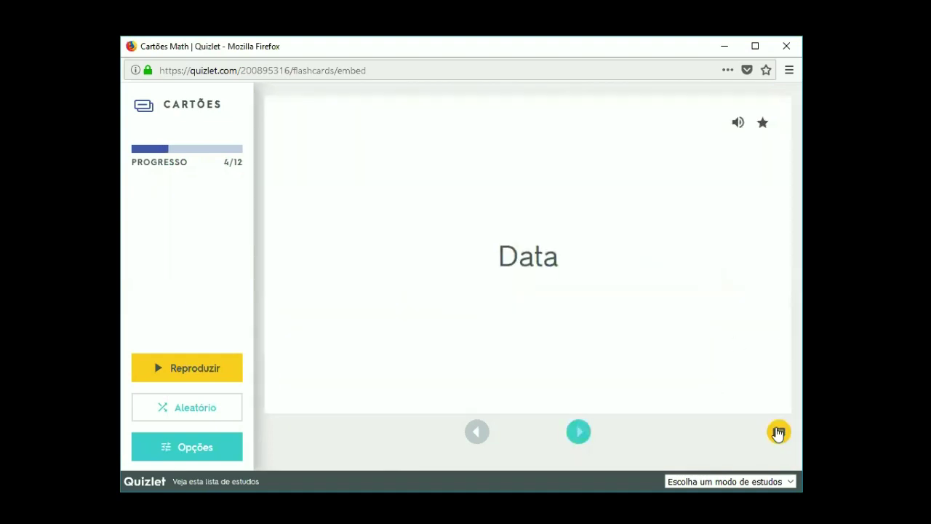
key(Right)
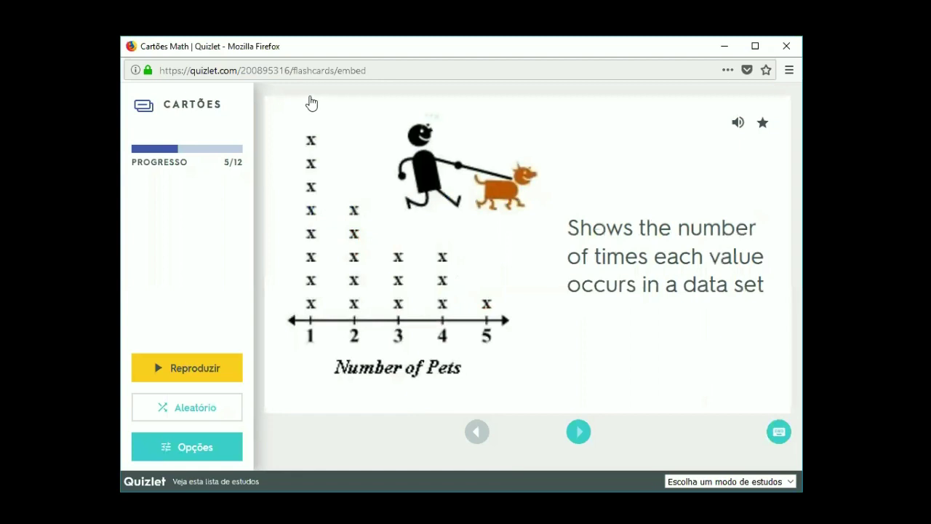
click(372, 109)
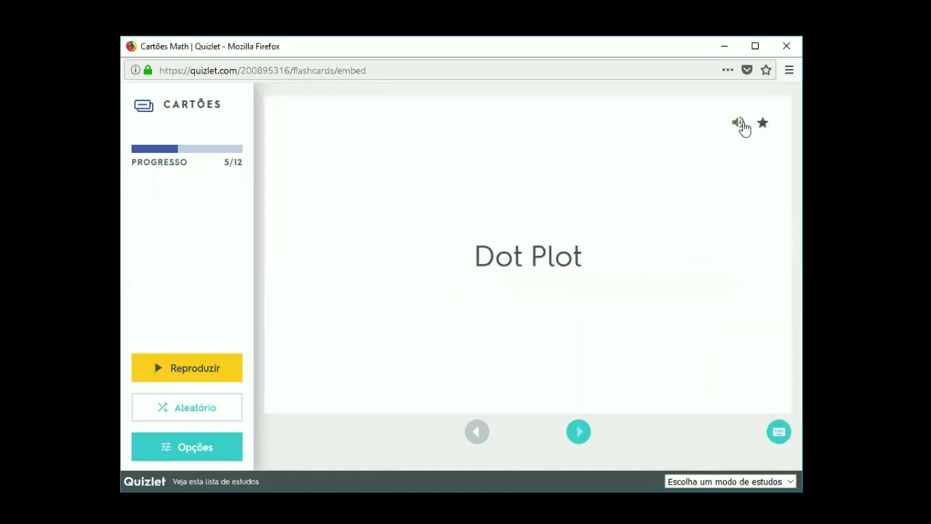
key(Right)
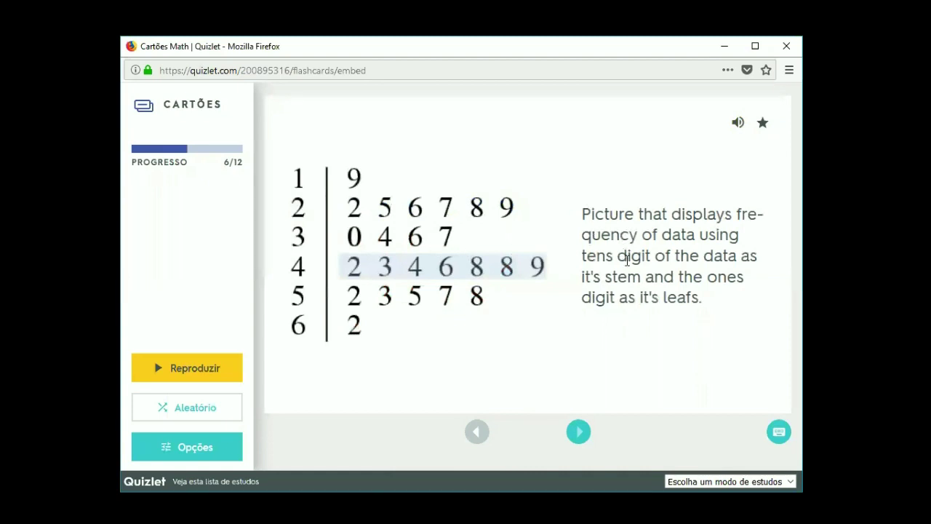
click(458, 304)
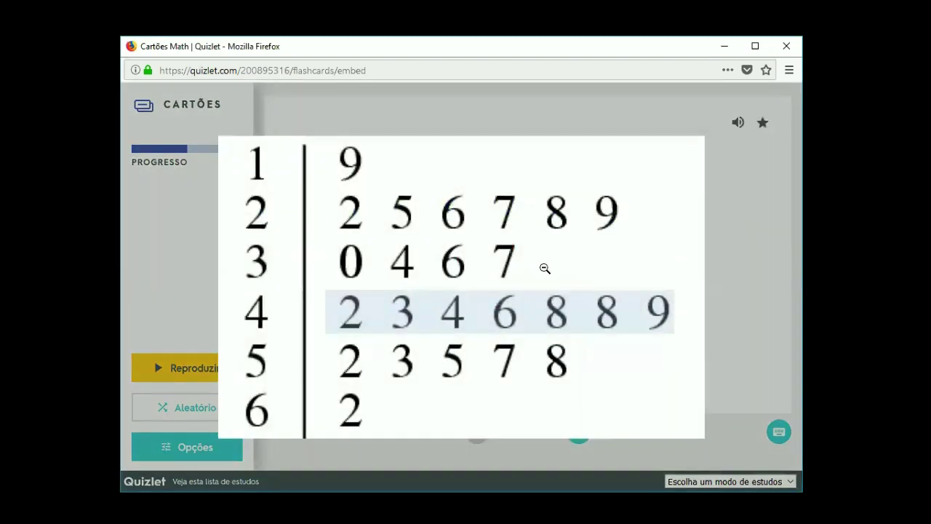
click(741, 274)
Step: Advance through the remaining cards back to Integers, flip it, check Opções, and go to card 2
click(577, 435)
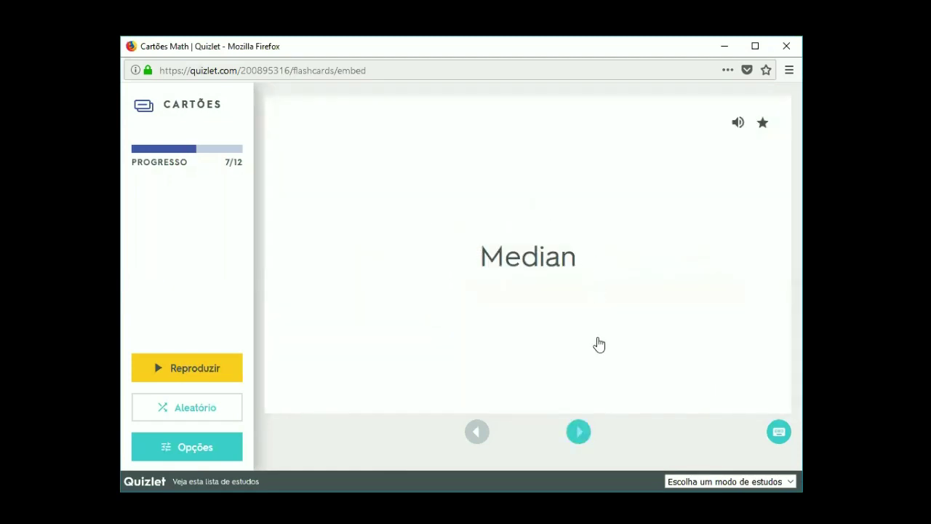
click(579, 435)
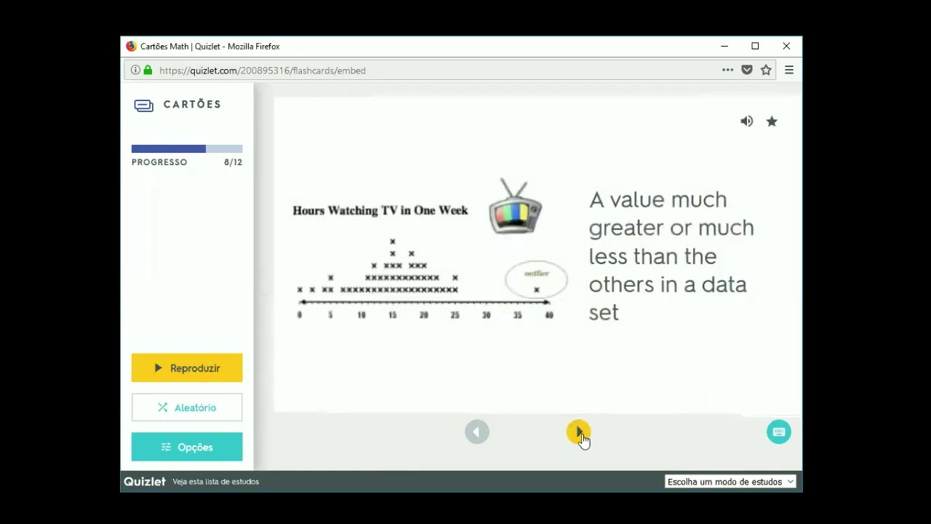
click(578, 432)
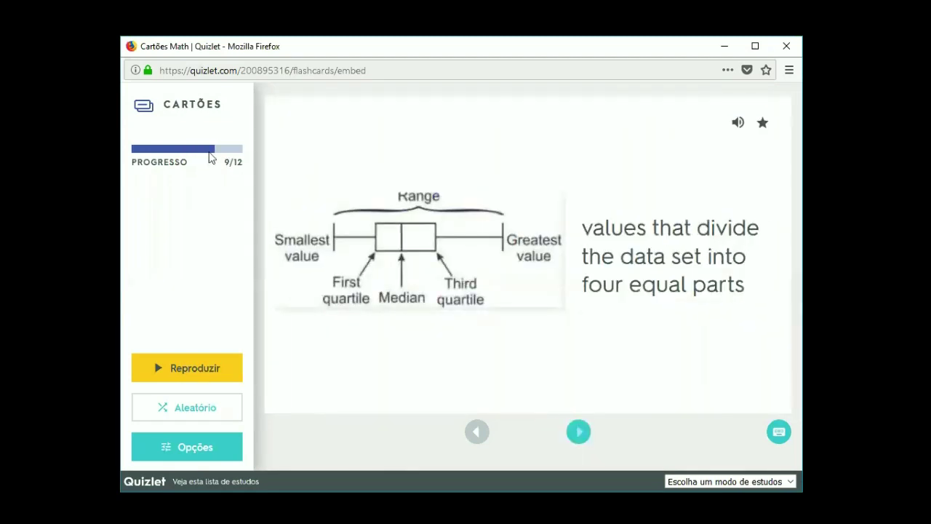
click(585, 435)
click(585, 437)
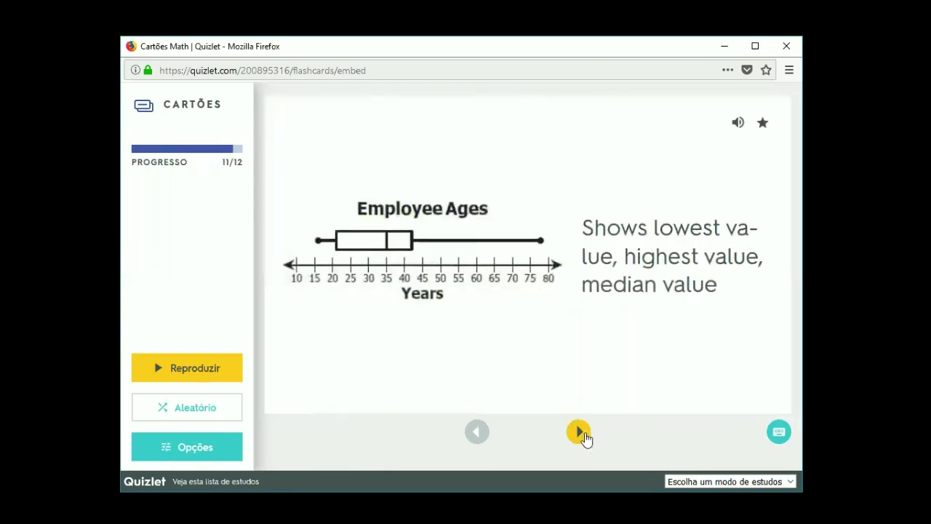
click(585, 436)
click(582, 434)
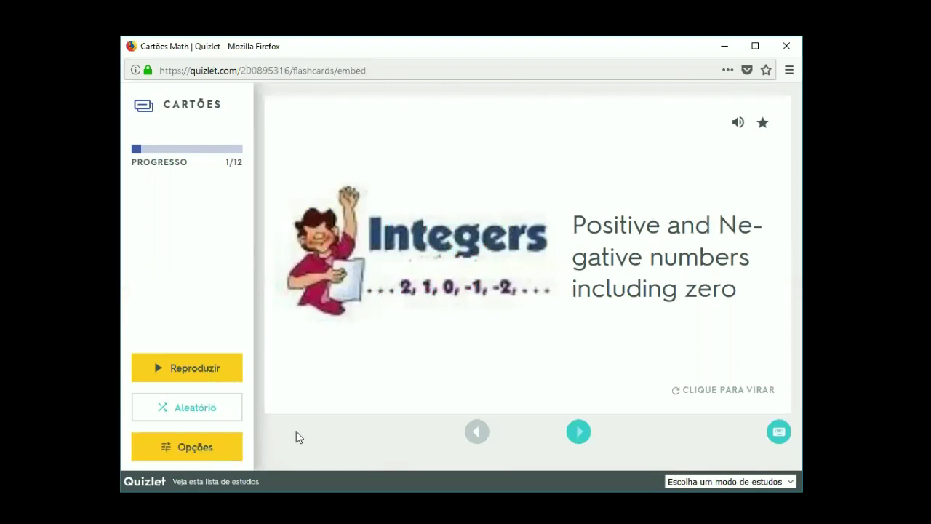
key(space)
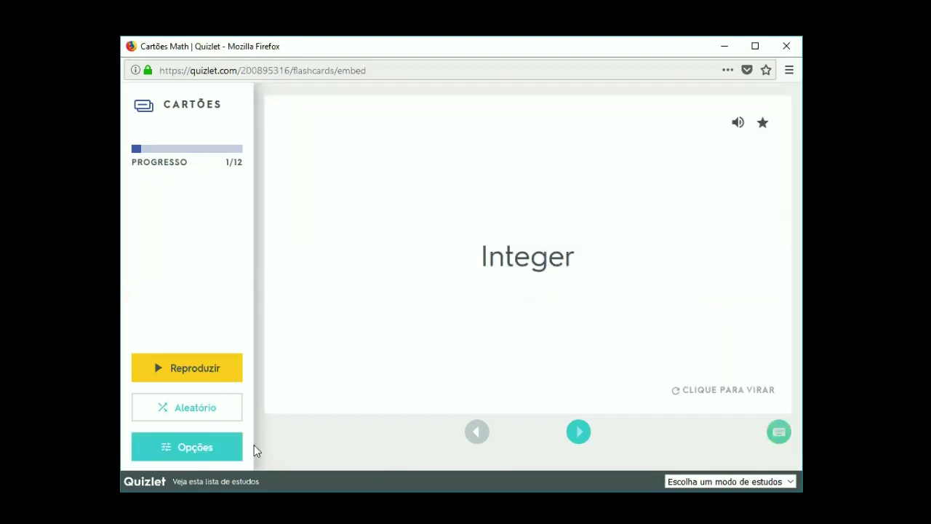
click(206, 450)
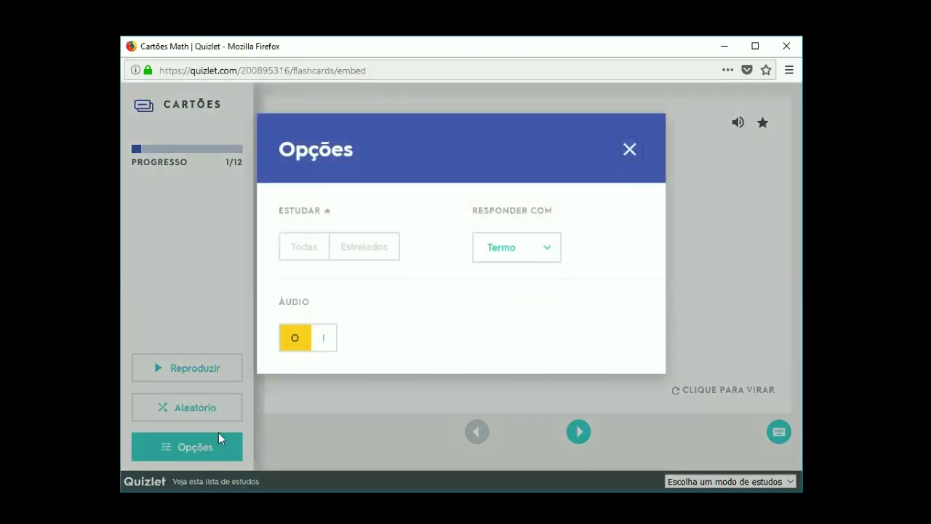
click(631, 150)
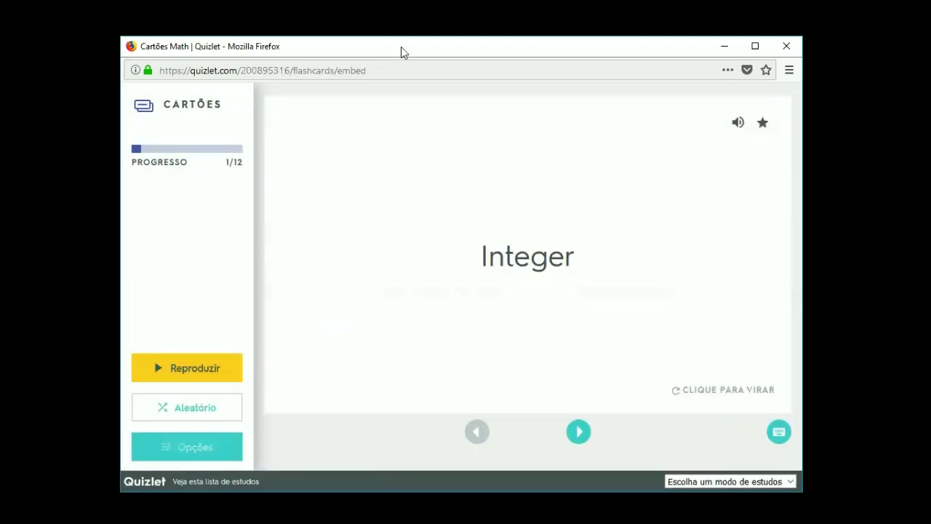
key(Right)
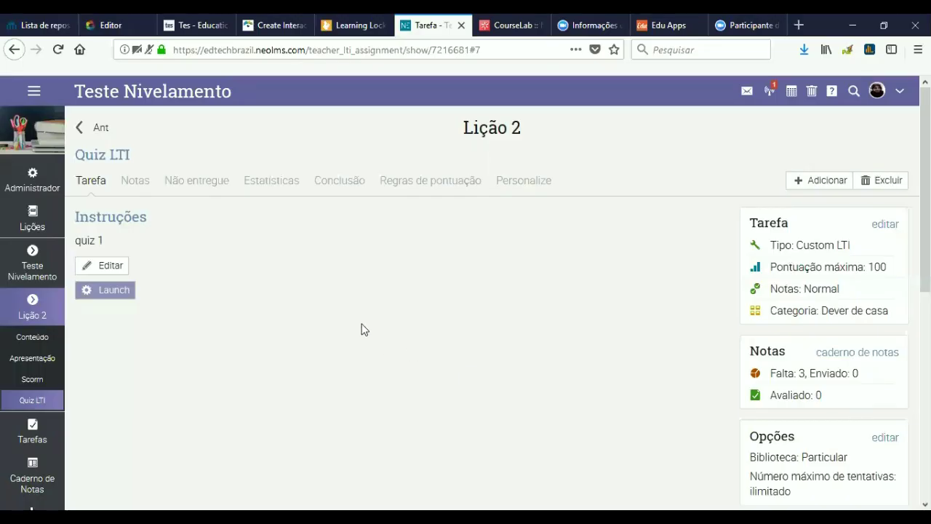
Step: Review the three-student grades list under Notas, then return to the Tarefa overview
scroll(332, 342, down, 2)
scroll(332, 343, up, 2)
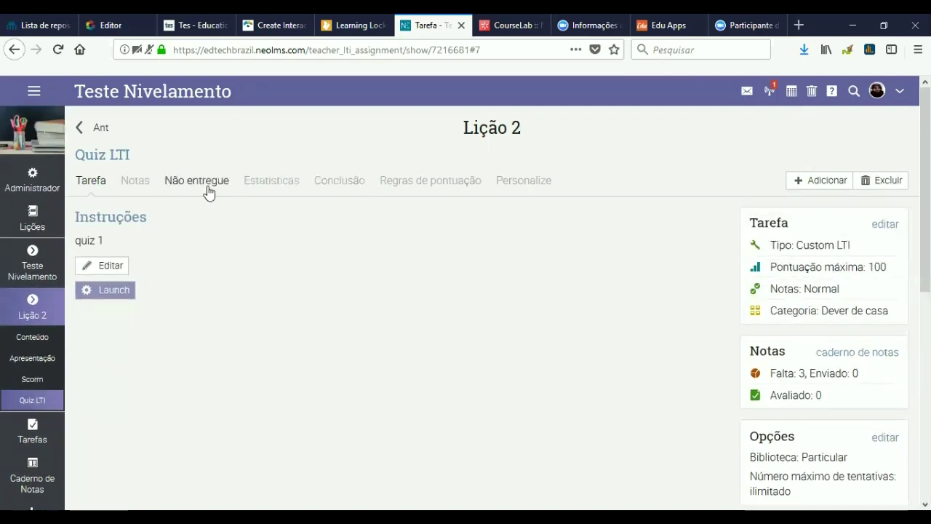
click(136, 182)
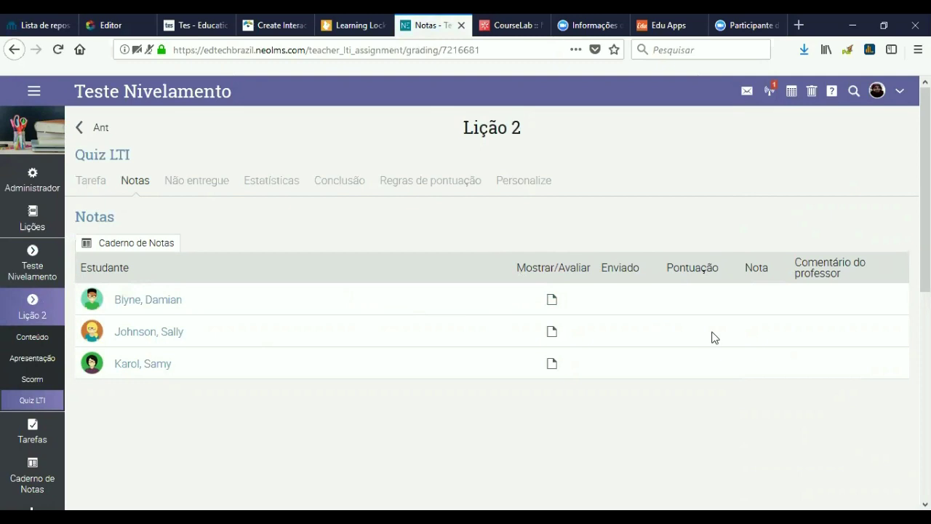
click(102, 182)
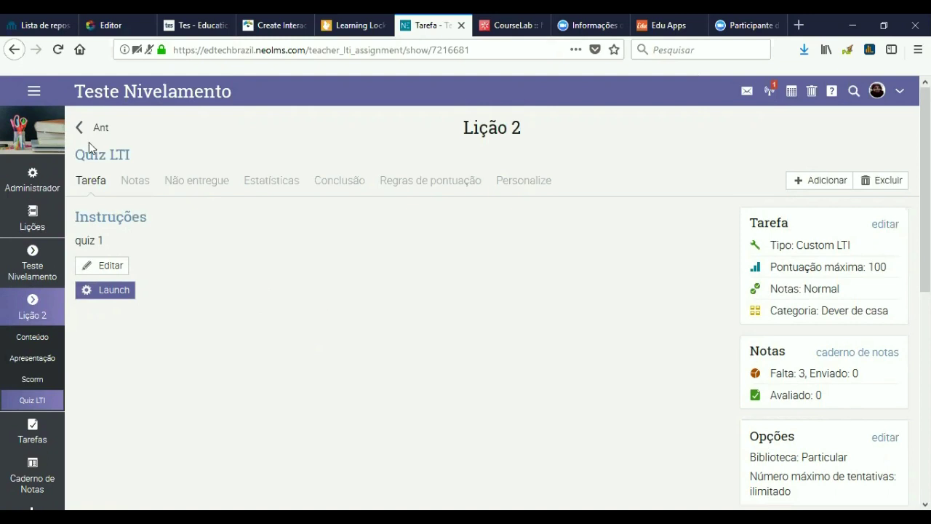
Step: Go to Administrador > Aplicativos from the side menu
click(35, 92)
click(72, 367)
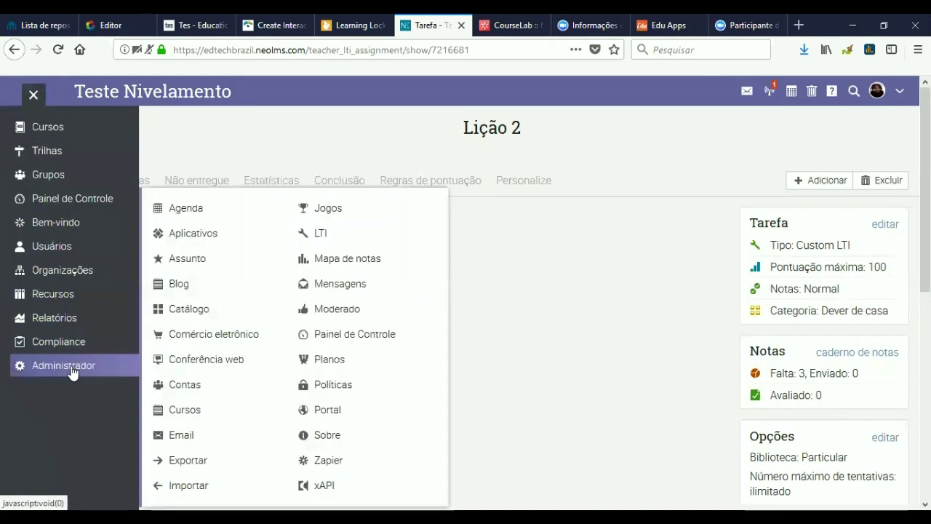
click(637, 249)
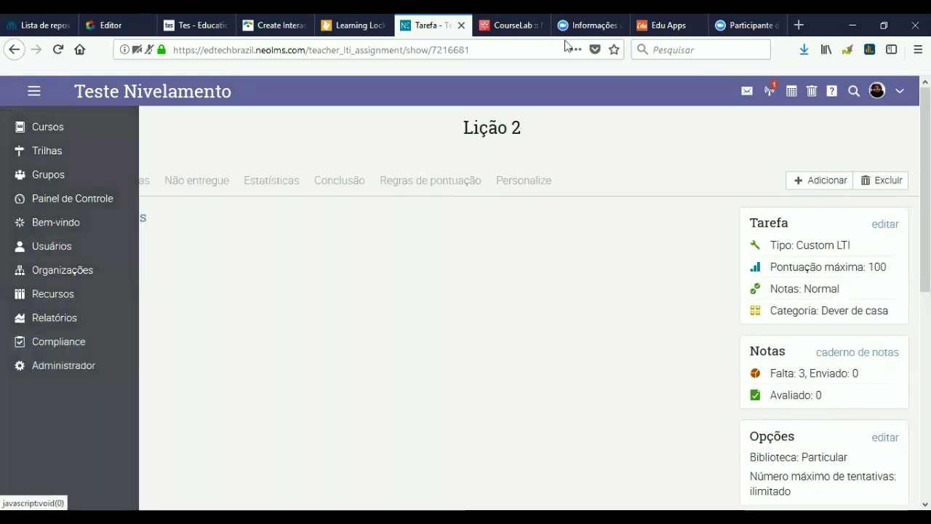
click(51, 365)
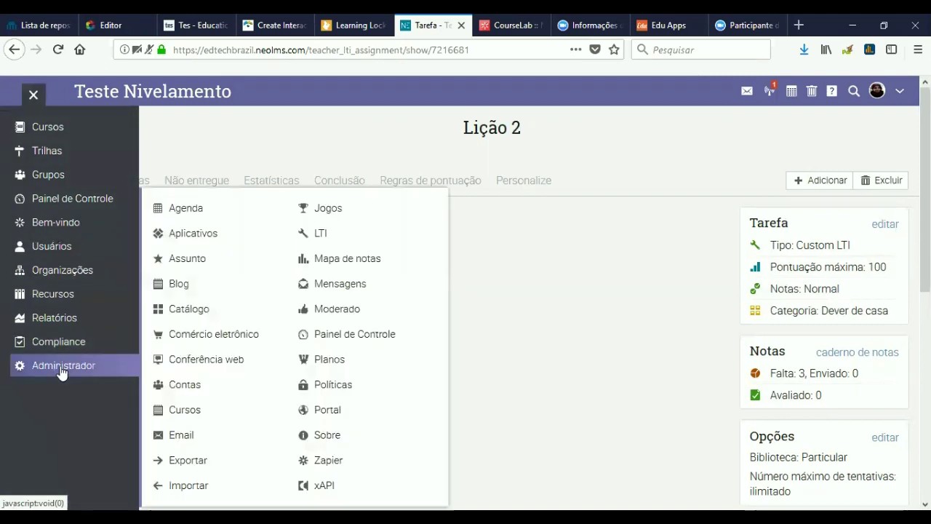
click(189, 243)
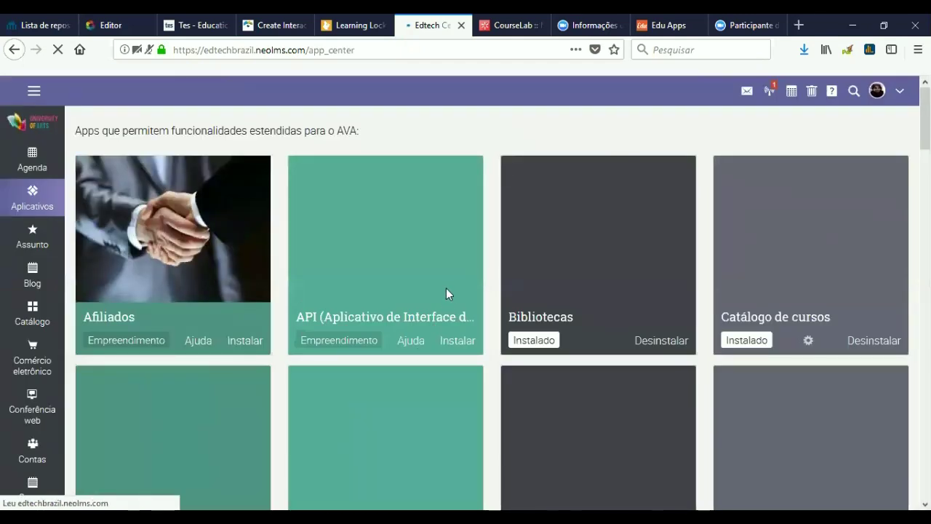
Step: Scroll through the app cards (LTI, xAPI, Zapier) to the bottom, then return to the top
scroll(412, 208, down, 5)
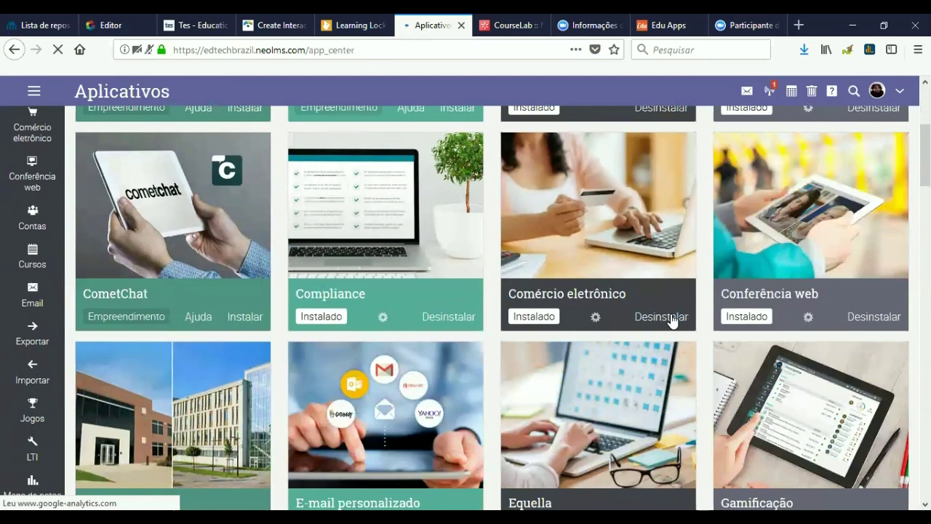
scroll(499, 274, down, 3)
scroll(509, 302, down, 2)
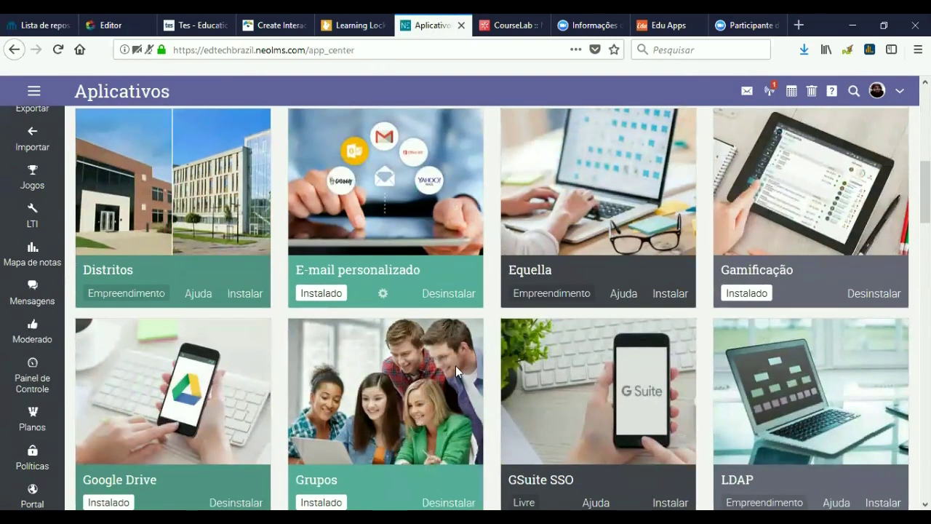
scroll(457, 364, down, 3)
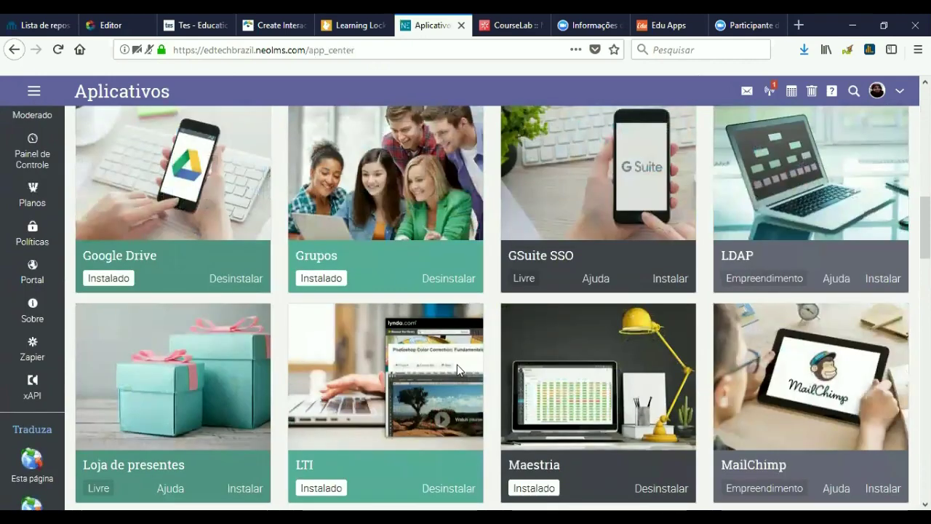
scroll(457, 365, down, 2)
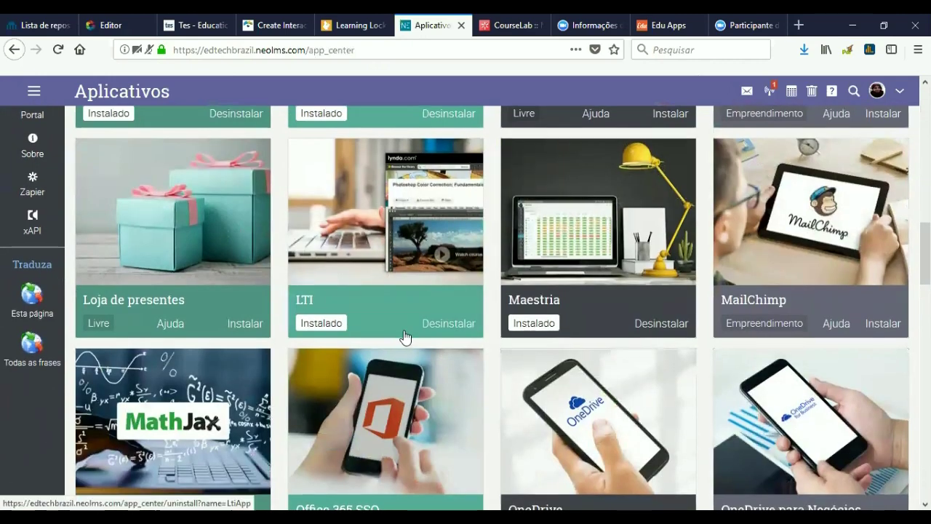
scroll(405, 337, down, 3)
scroll(405, 335, down, 2)
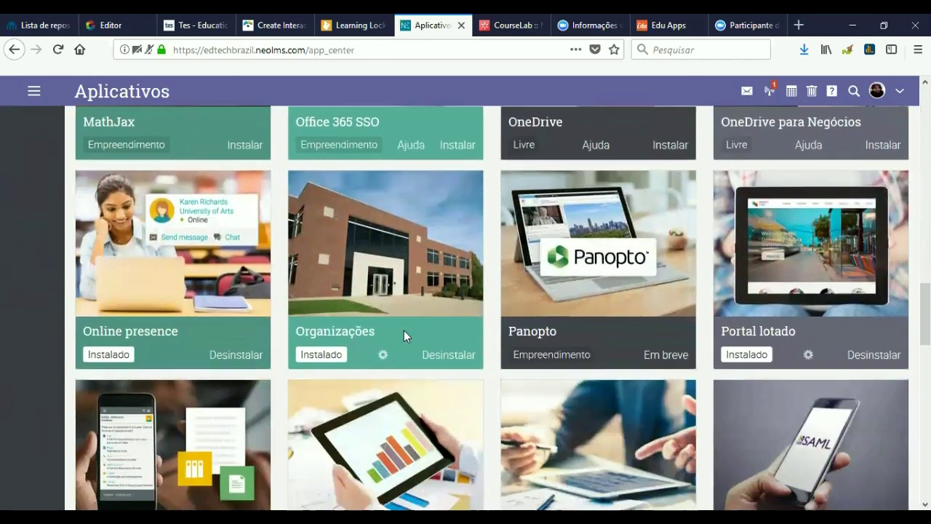
scroll(405, 335, down, 2)
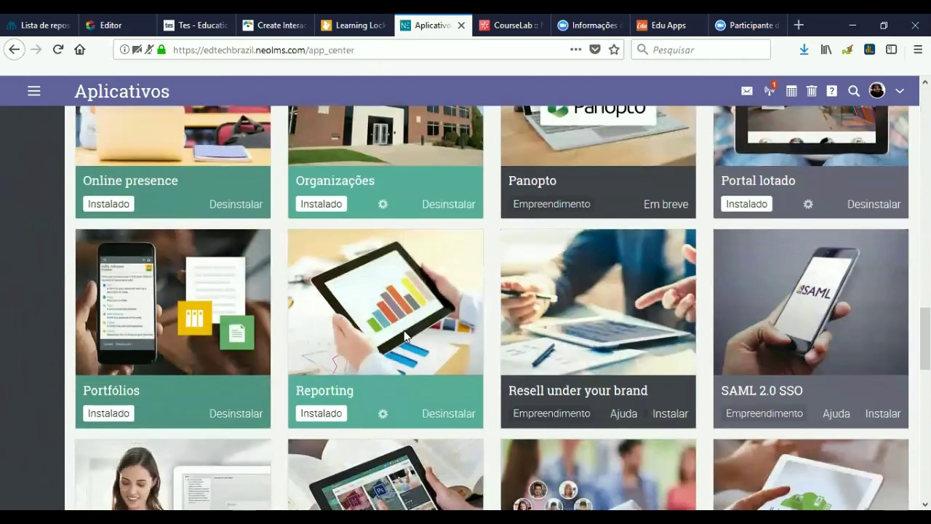
scroll(403, 330, down, 6)
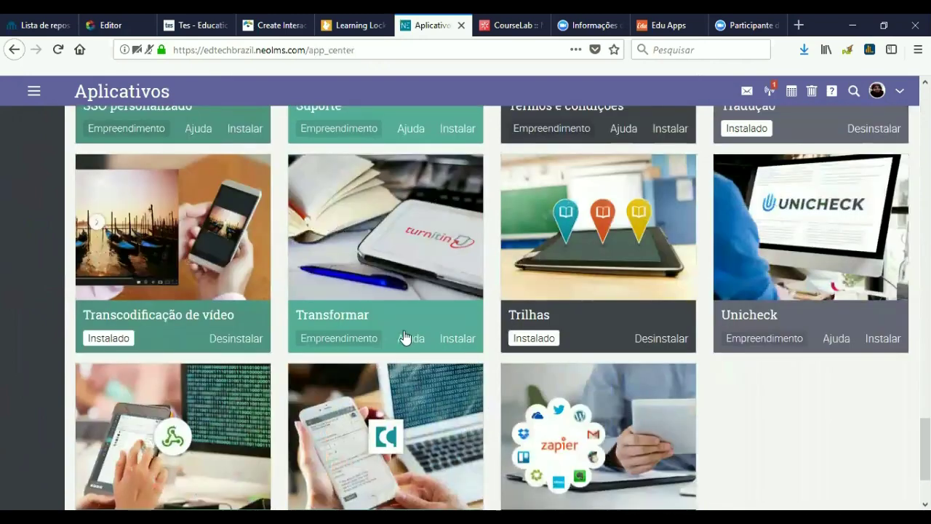
scroll(405, 337, down, 2)
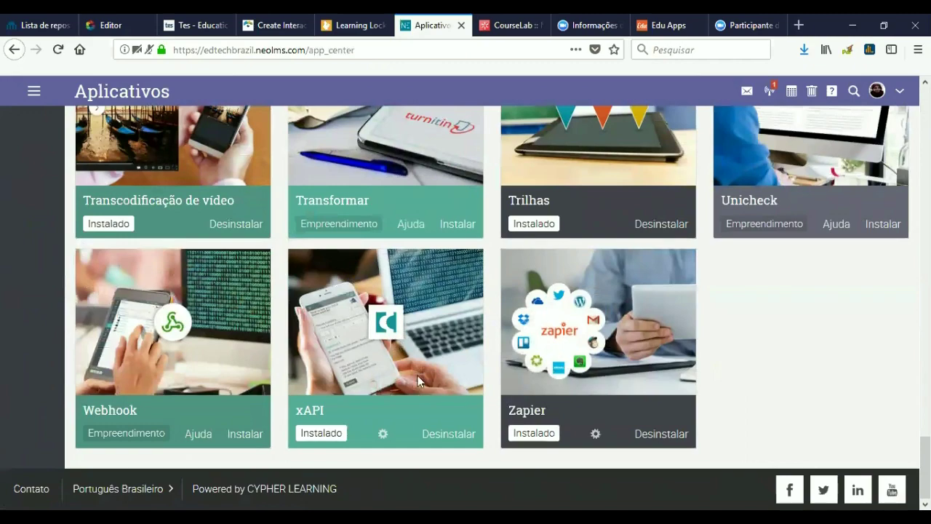
scroll(418, 436, up, 1)
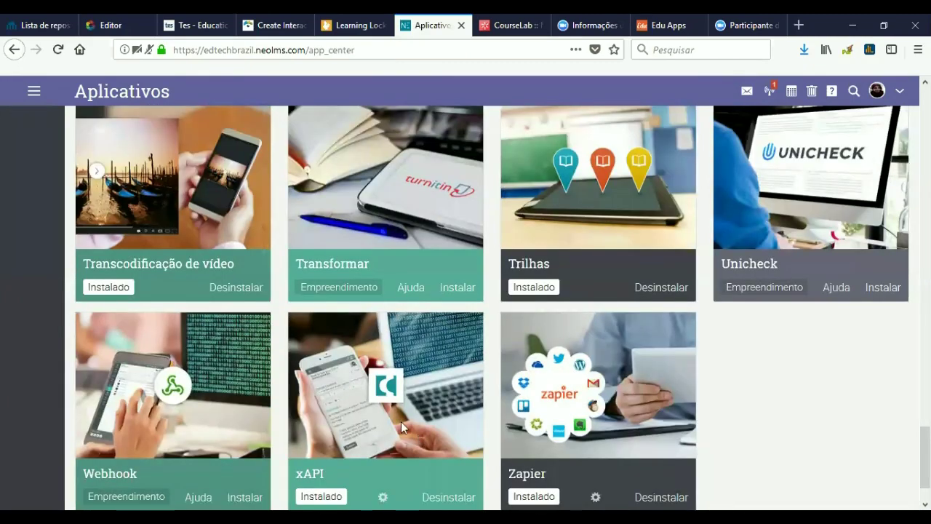
key(Home)
Step: Go to the xAPI page via Administrador > xAPI
click(34, 96)
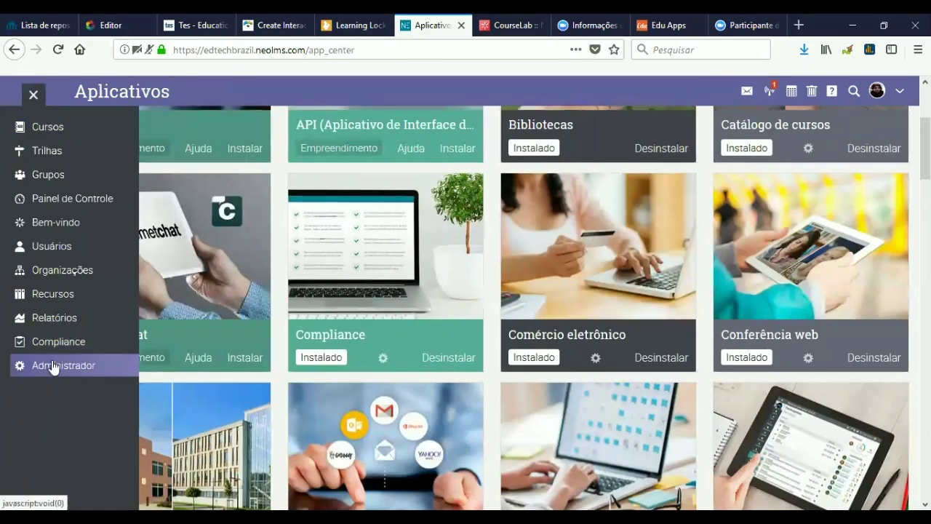
mouse_move(87, 369)
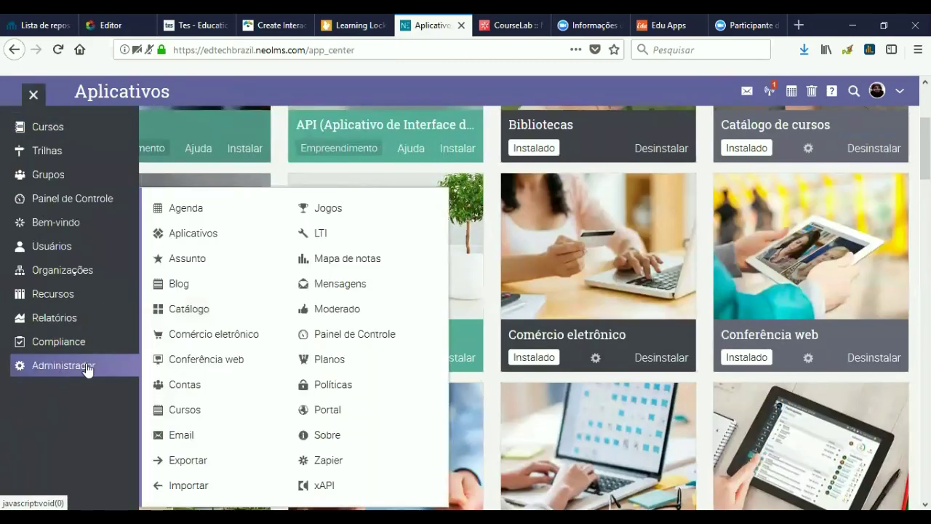
click(324, 486)
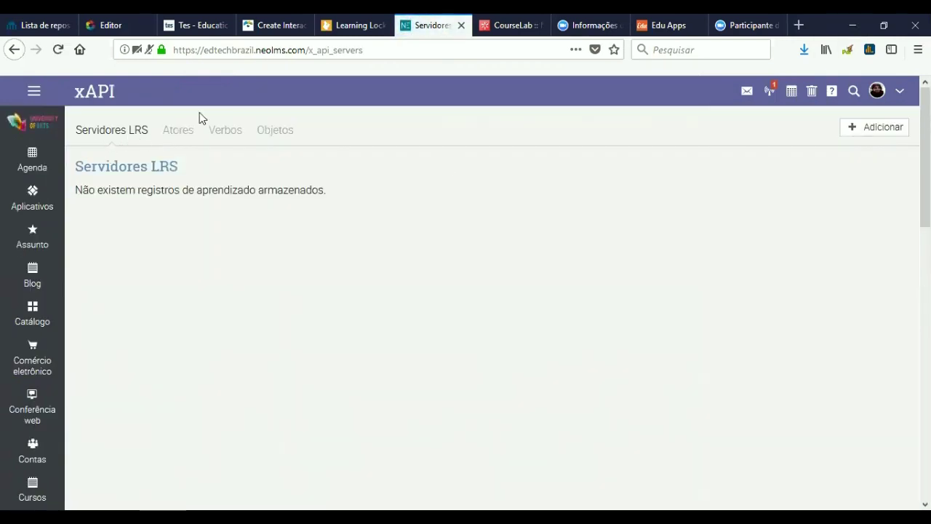
Step: Start adding an LRS server, dismiss the form, and switch to the Learning Locker website
click(882, 127)
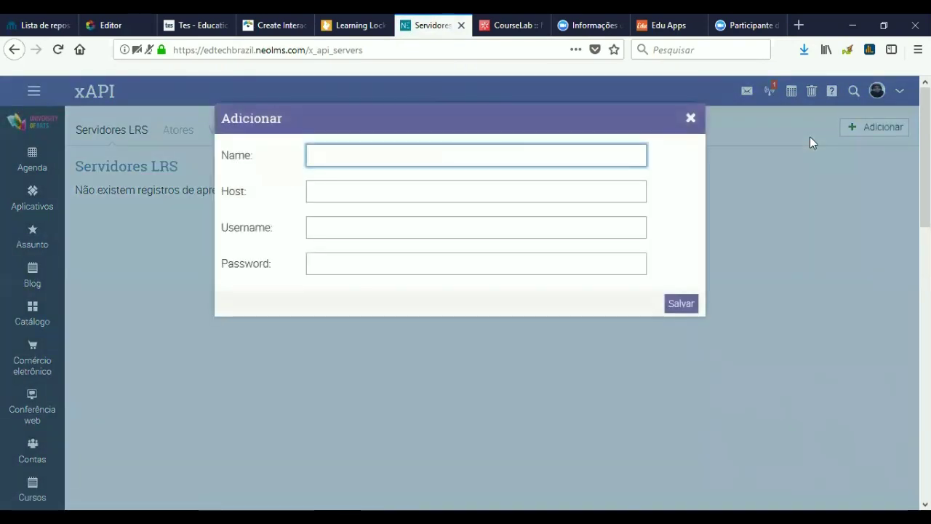
click(691, 120)
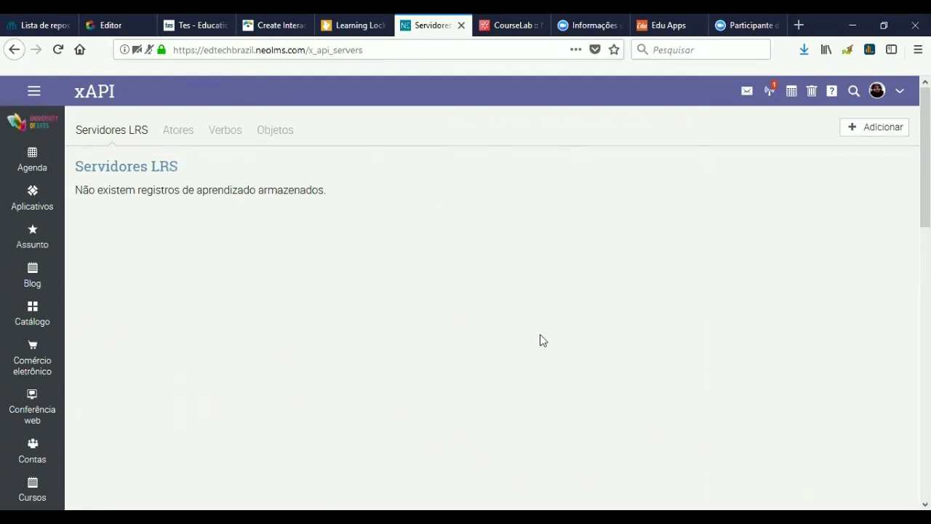
click(362, 27)
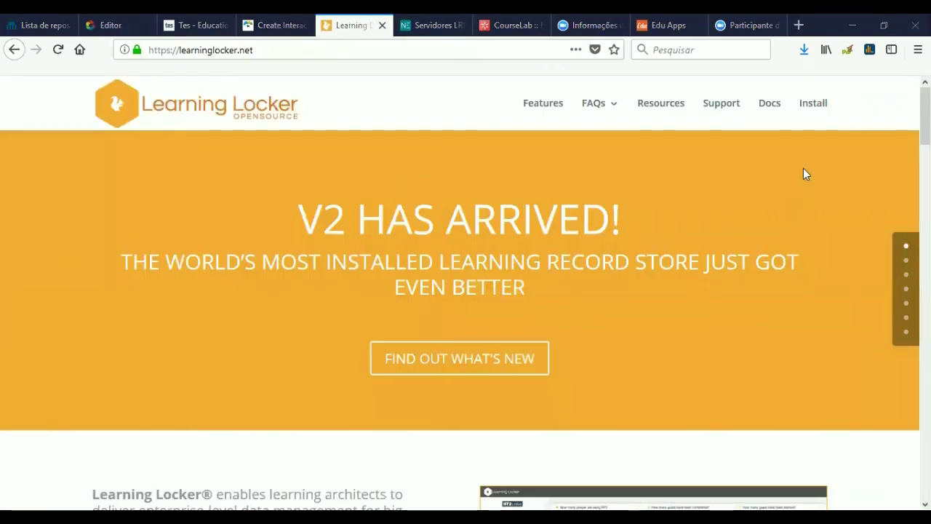
Step: Browse down the Learning Locker open-source LRS homepage
click(283, 49)
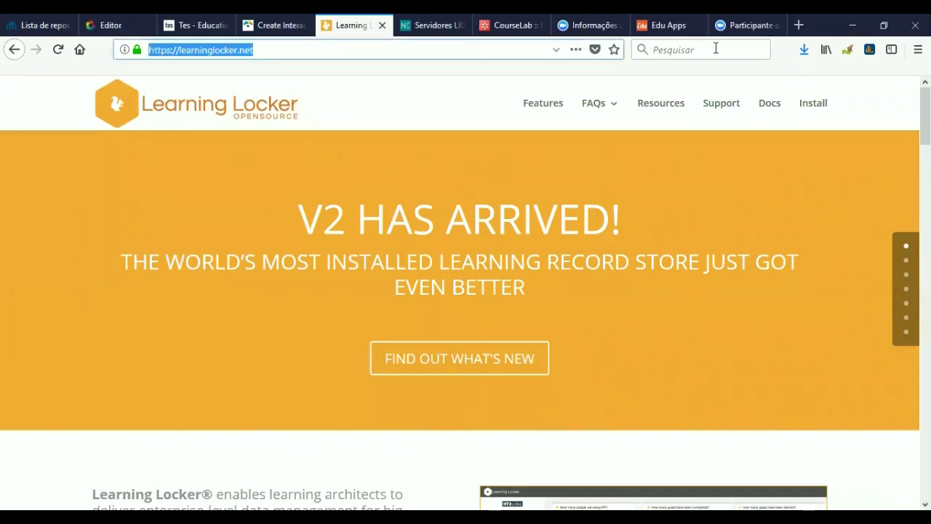
click(225, 83)
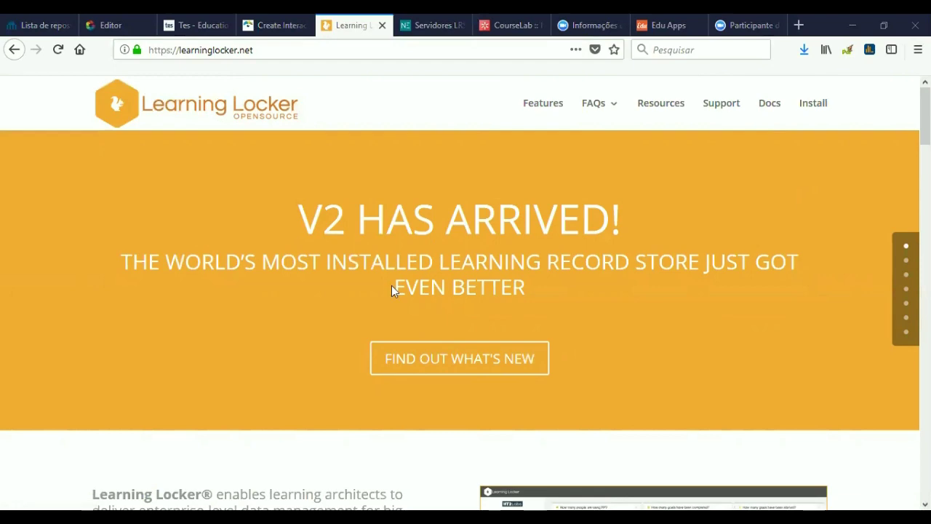
scroll(408, 286, down, 1)
scroll(407, 286, down, 10)
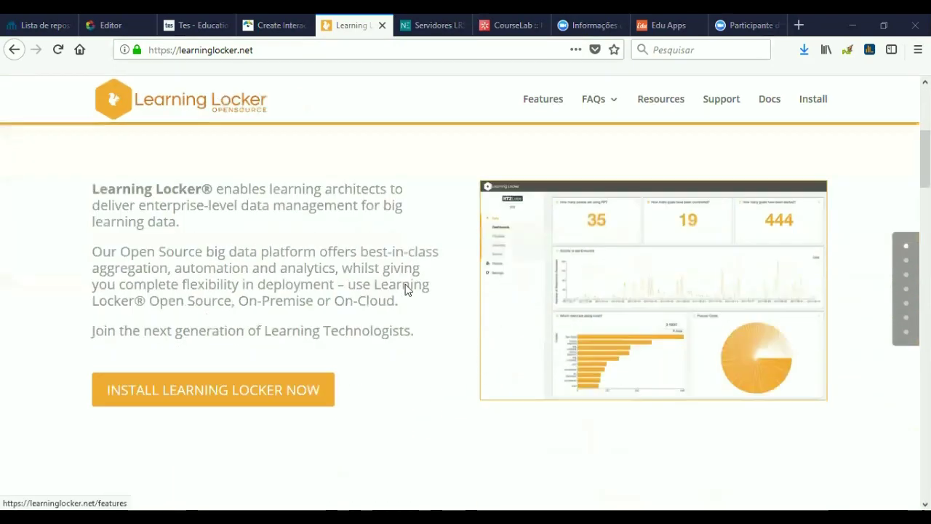
scroll(391, 304, down, 3)
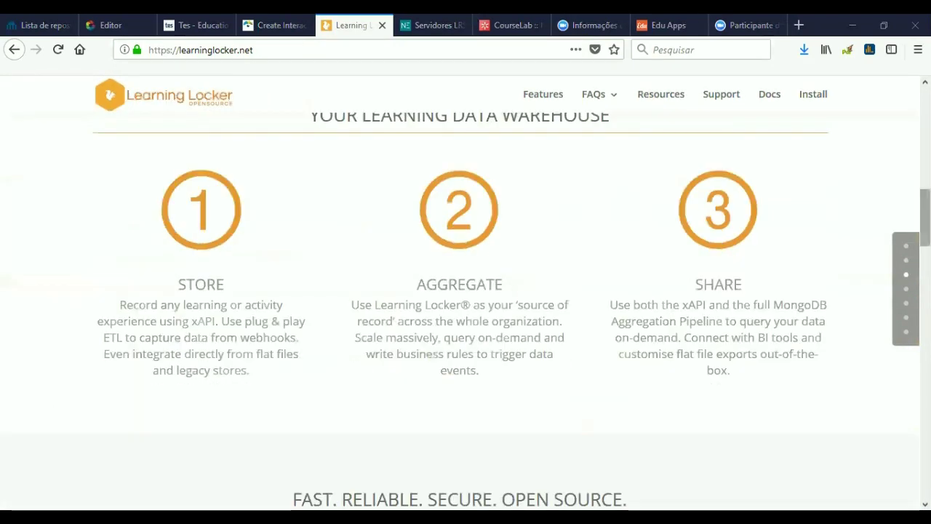
scroll(465, 313, down, 15)
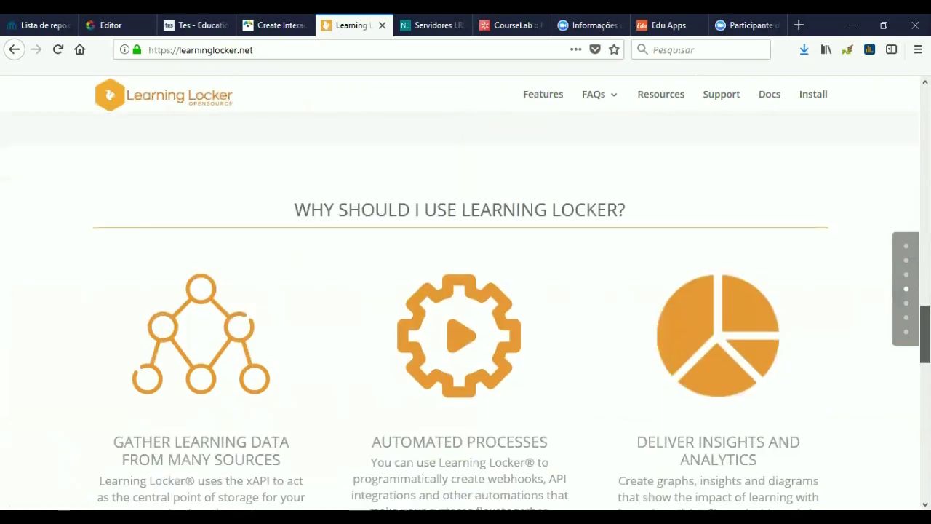
scroll(465, 291, down, 1)
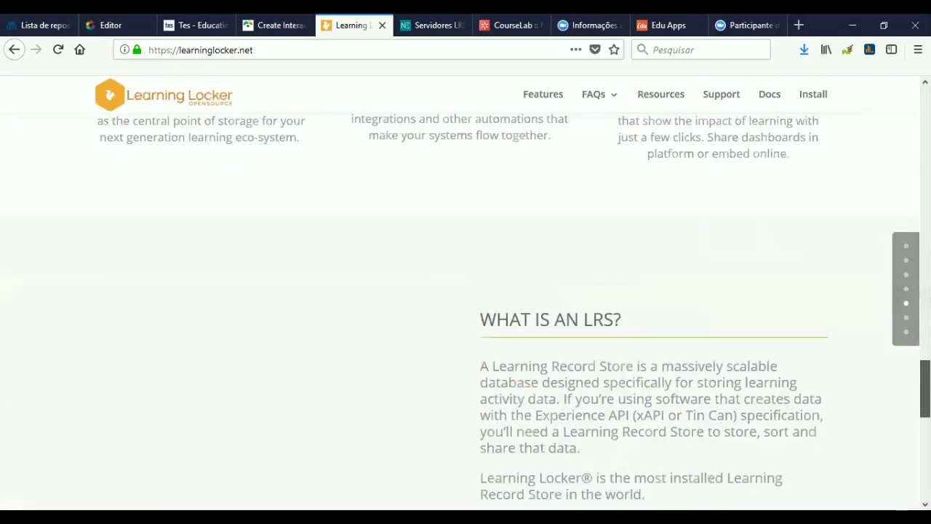
scroll(465, 291, down, 5)
Step: Scroll back up, return to NEO LMS and open the xAPI Objetos section
scroll(547, 308, up, 3)
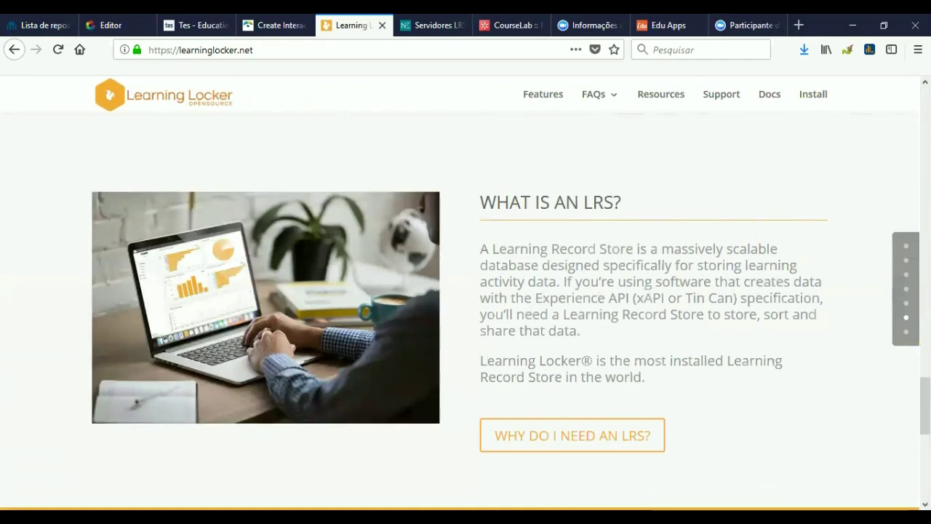
scroll(465, 290, up, 15)
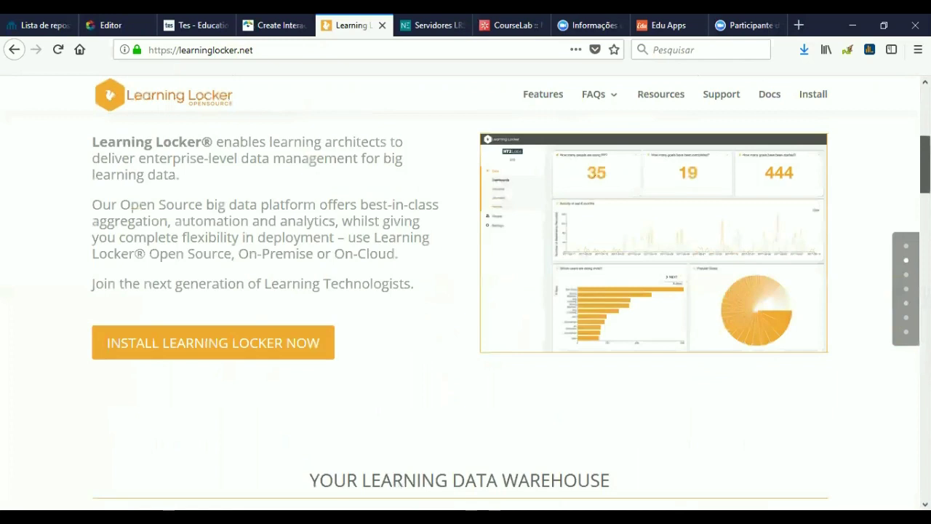
scroll(759, 265, up, 4)
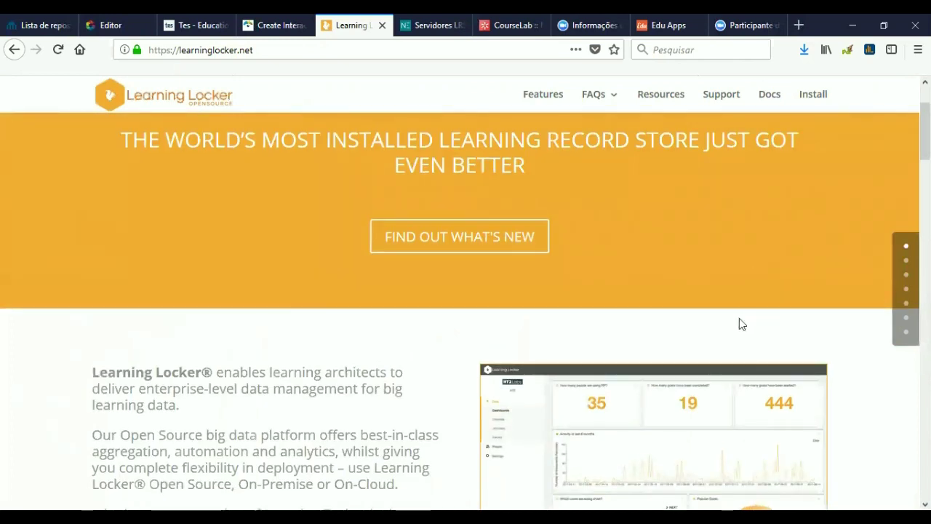
click(423, 24)
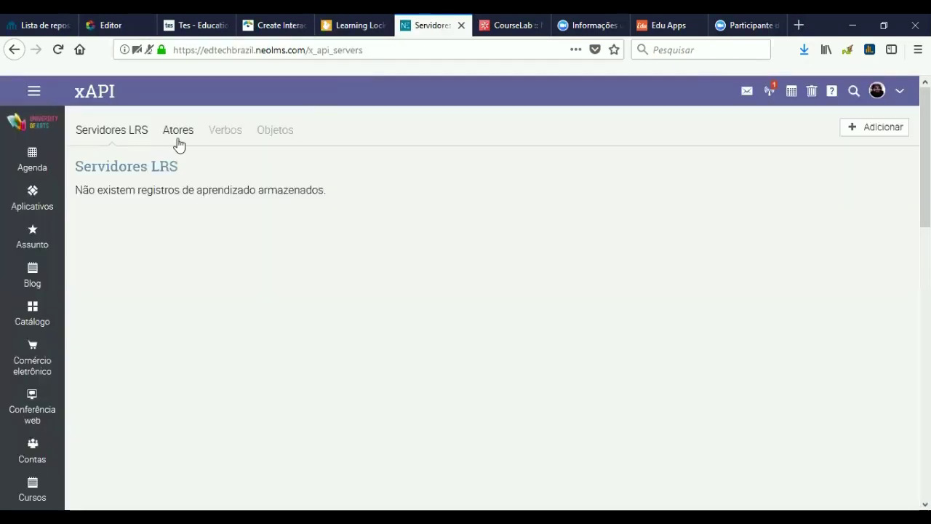
click(264, 131)
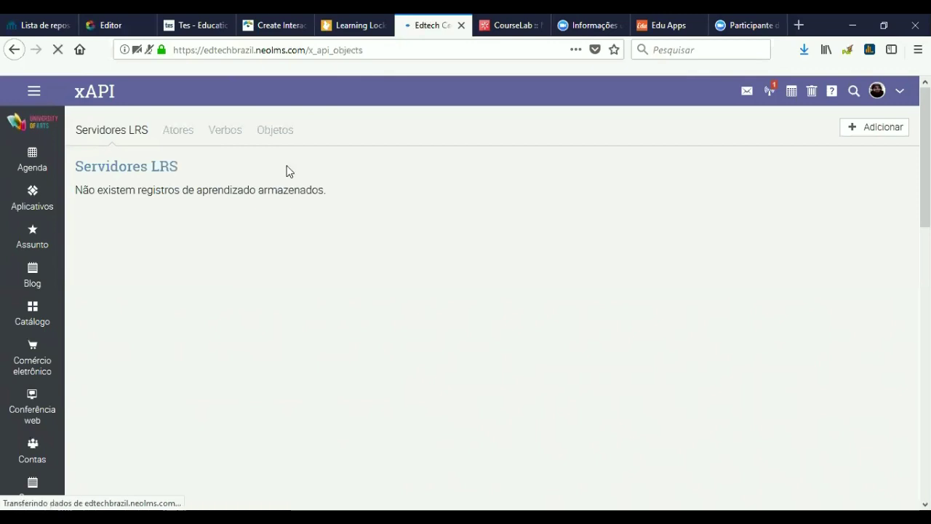